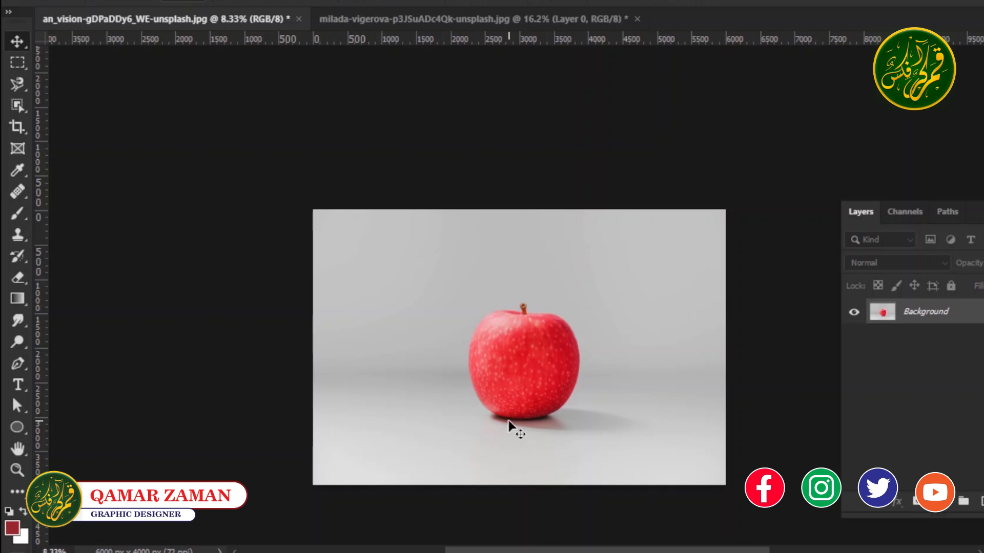
Select the red apple, including its stem, by tracing its outline with the Magnetic Lasso tool
key("z")
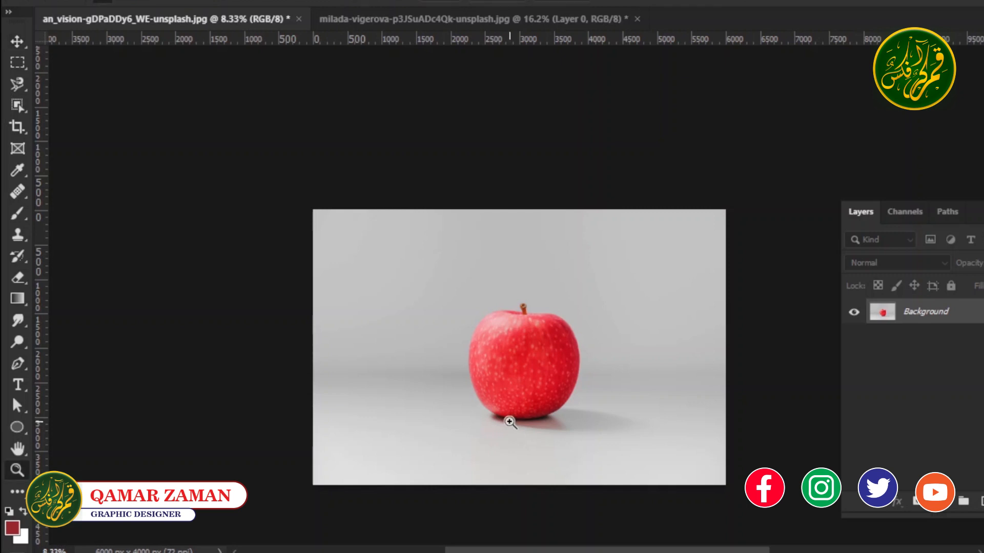
left_click(533, 384)
left_click(523, 354)
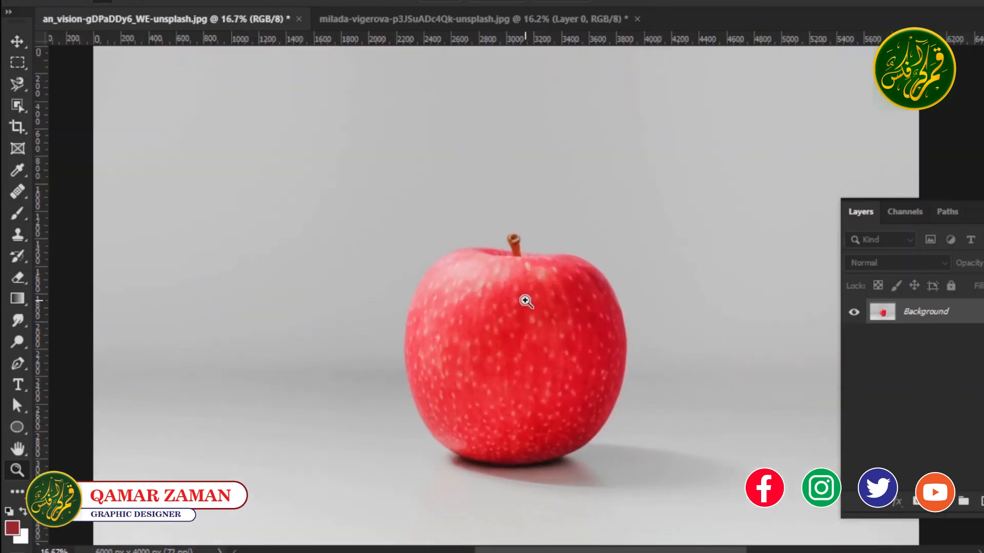
left_click_drag(592, 397, 543, 374)
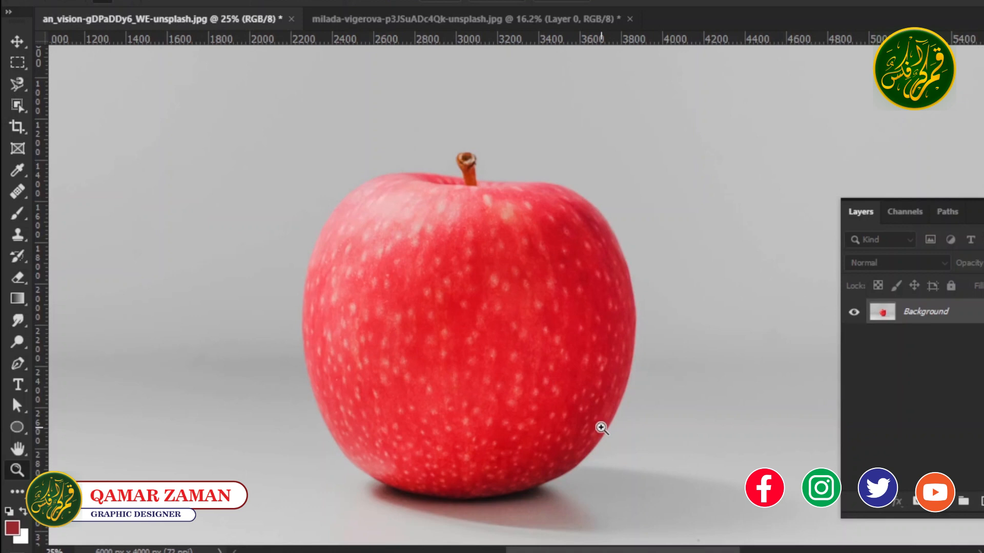
key("w")
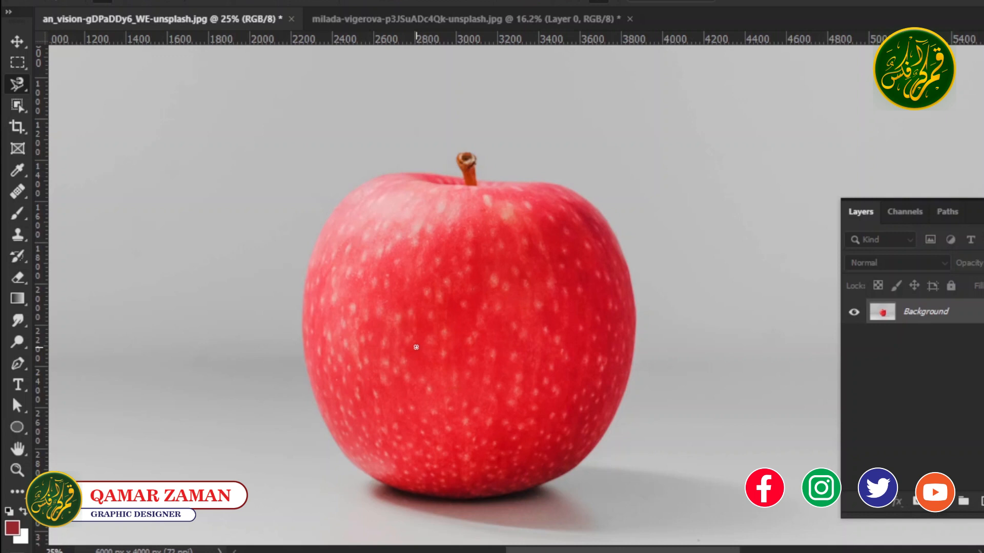
scroll(416, 348, "up", 1)
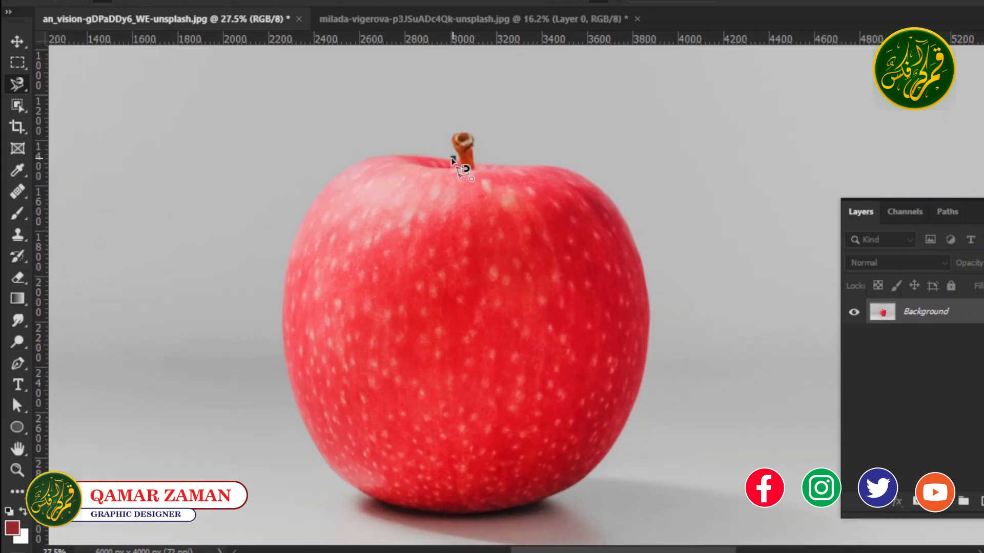
mouse_move(454, 159)
left_mouse_down()
mouse_move(384, 159)
mouse_move(323, 182)
mouse_move(276, 279)
mouse_move(281, 371)
mouse_move(306, 444)
mouse_move(357, 498)
mouse_move(419, 515)
mouse_move(549, 507)
mouse_move(608, 463)
mouse_move(635, 406)
mouse_move(644, 249)
mouse_move(626, 270)
mouse_move(644, 248)
mouse_move(637, 226)
mouse_move(607, 191)
mouse_move(589, 216)
mouse_move(580, 175)
mouse_move(541, 161)
mouse_move(473, 161)
mouse_move(462, 131)
mouse_move(455, 161)
left_mouse_up()
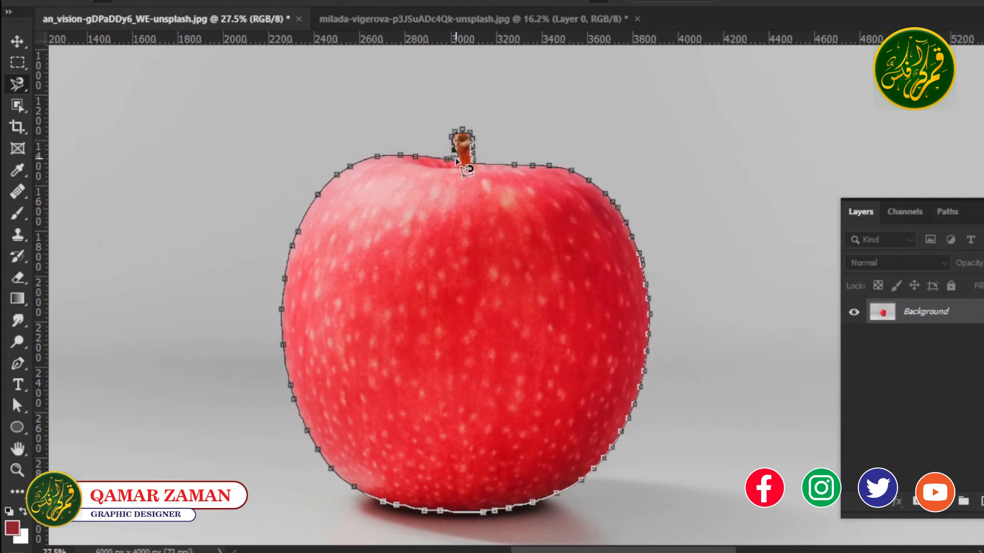
left_click(455, 162)
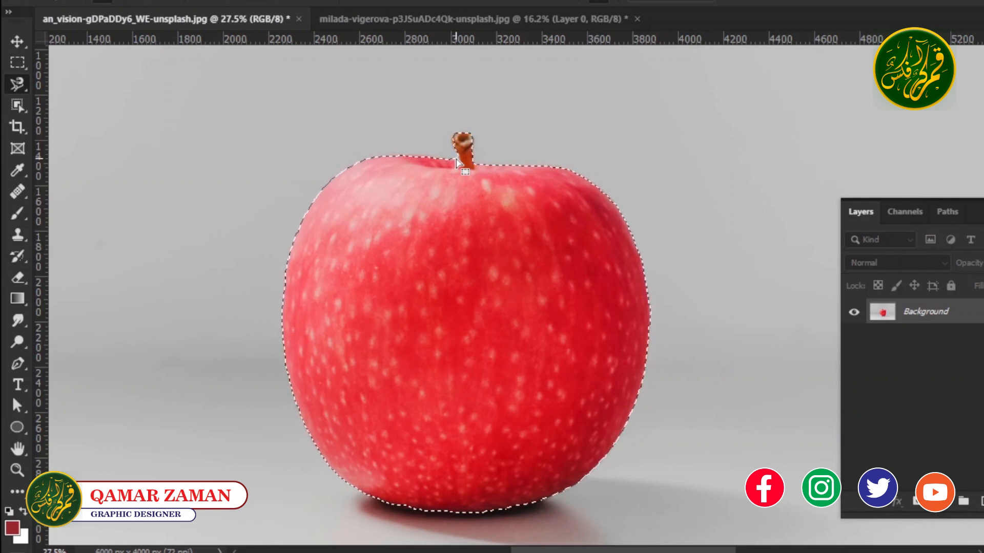
Copy the selected apple to its own layer and hide the Background layer to isolate the cut-out
key("ctrl+j")
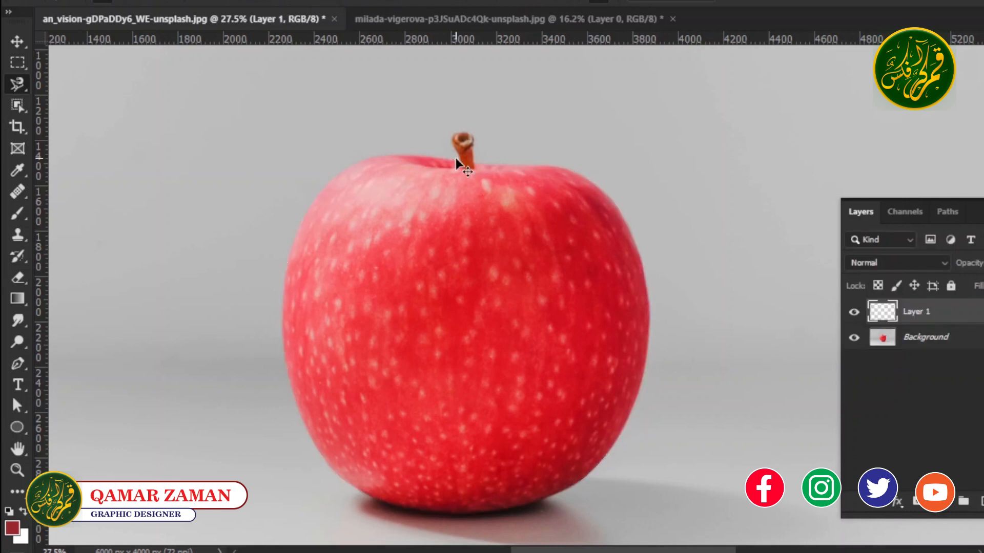
left_click(854, 339)
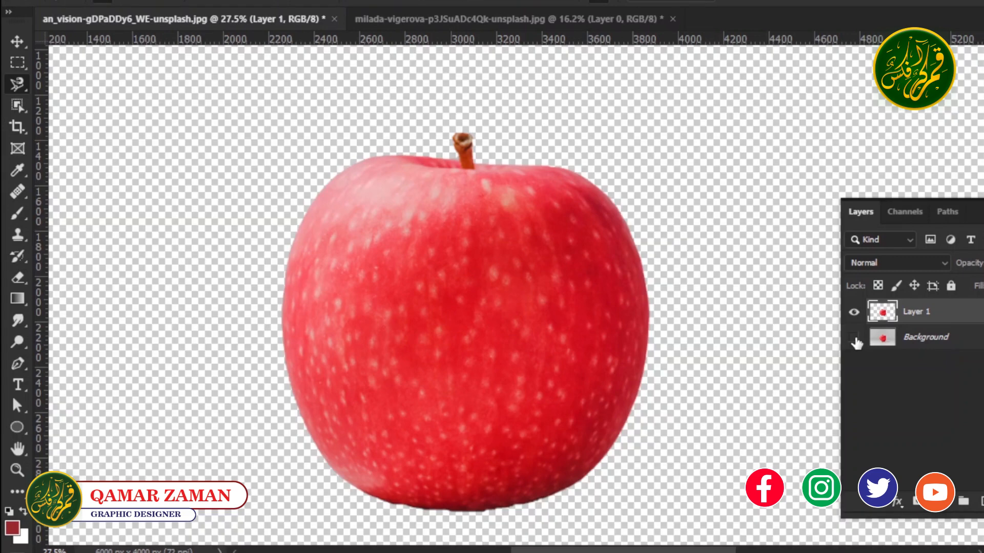
key("z")
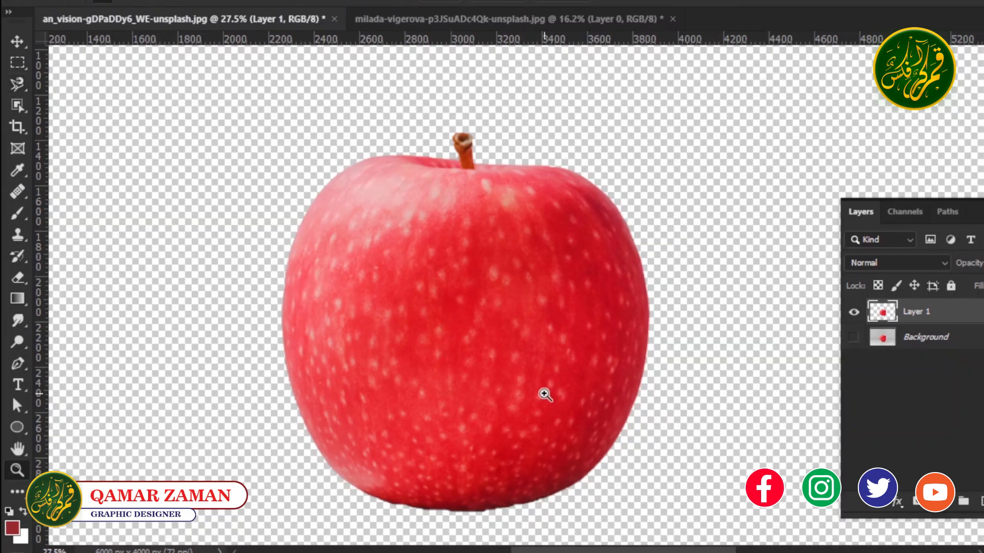
left_click(539, 375, "alt")
left_click(539, 376, "alt")
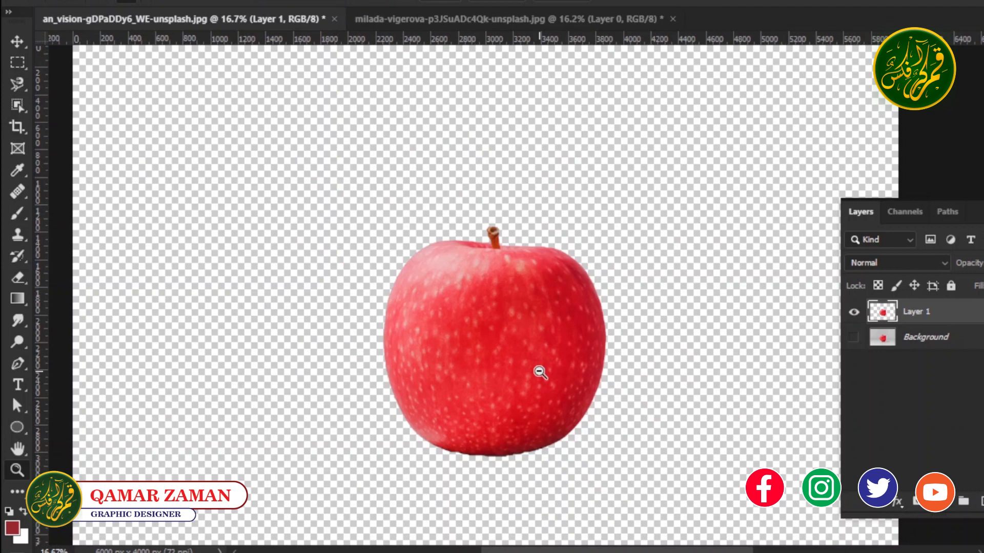
left_click(540, 374, "alt")
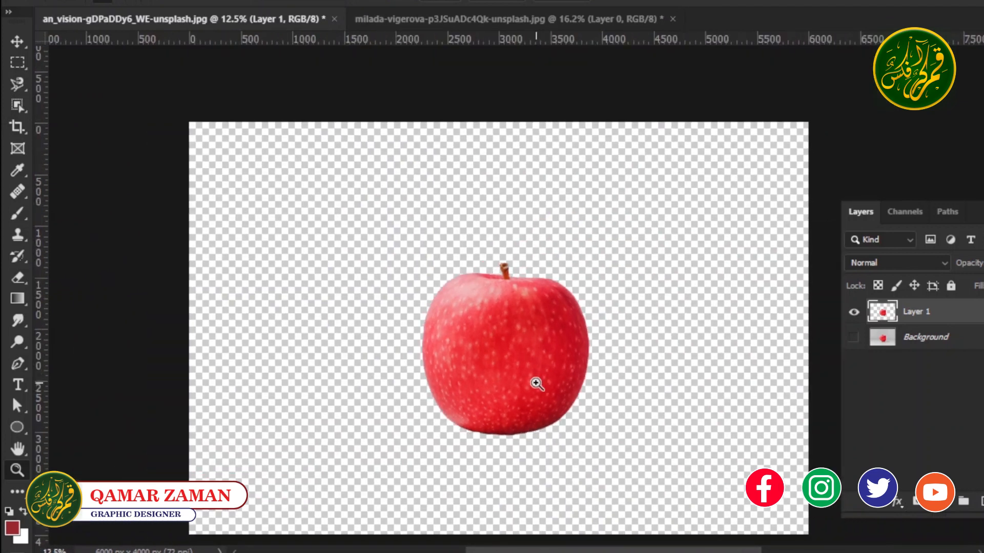
Bring the cut-out apple into the pomegranate photo, placing it on the table in front of the rear pomegranate
left_click(518, 19)
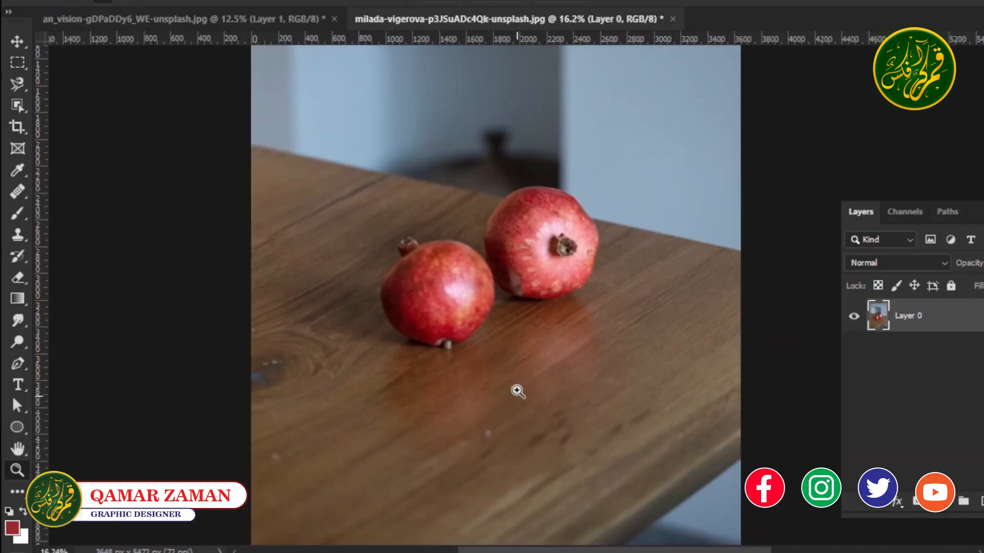
left_click(211, 16)
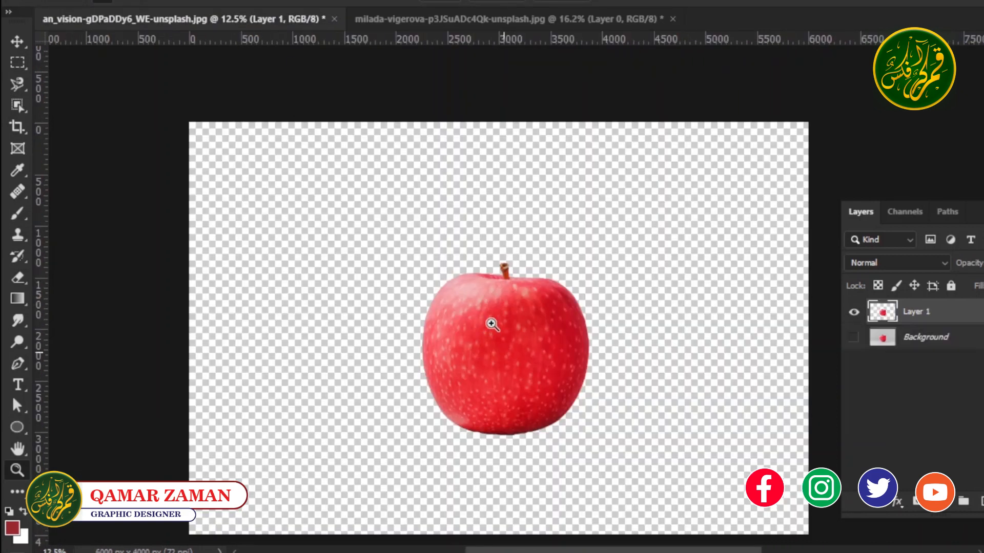
left_click(17, 42)
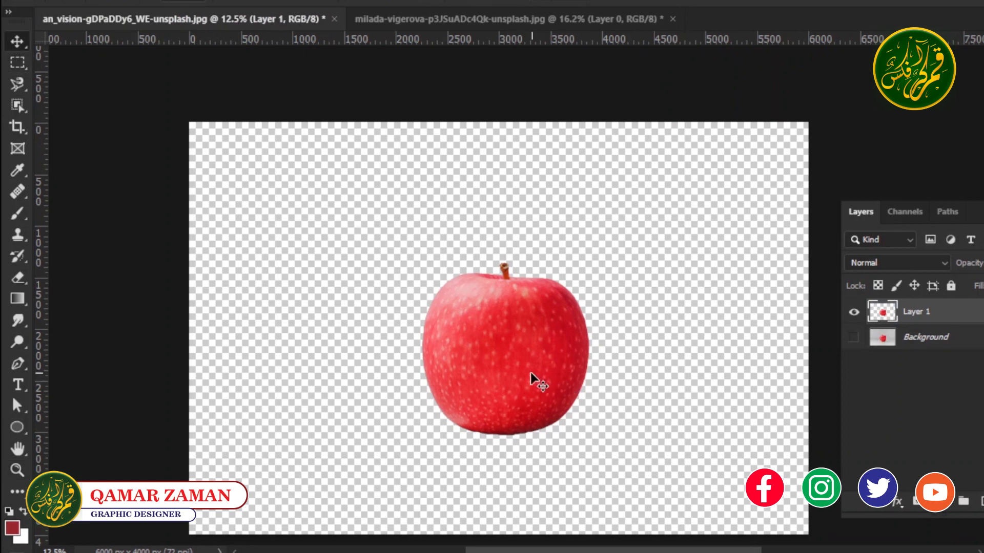
left_click_drag(529, 380, 518, 29)
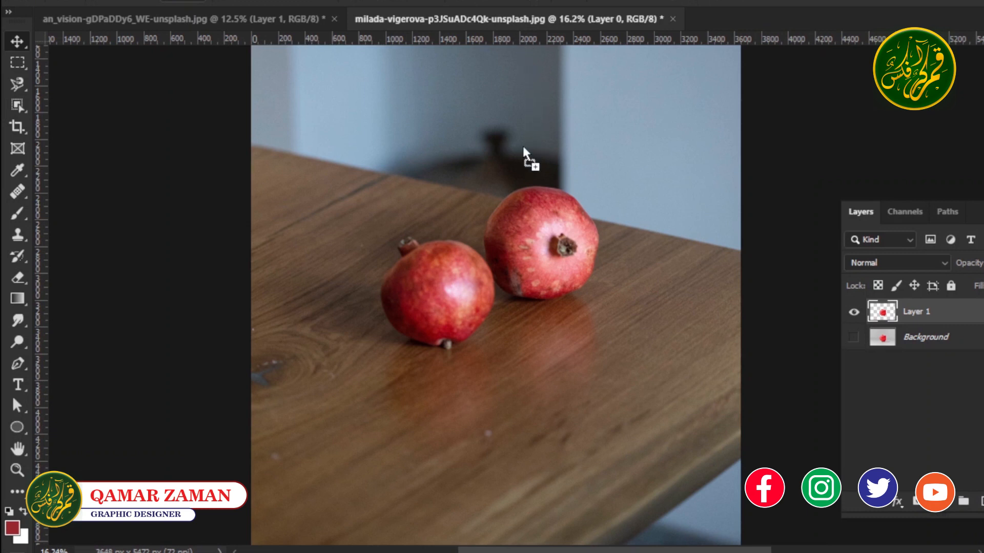
left_click_drag(567, 380, 571, 380)
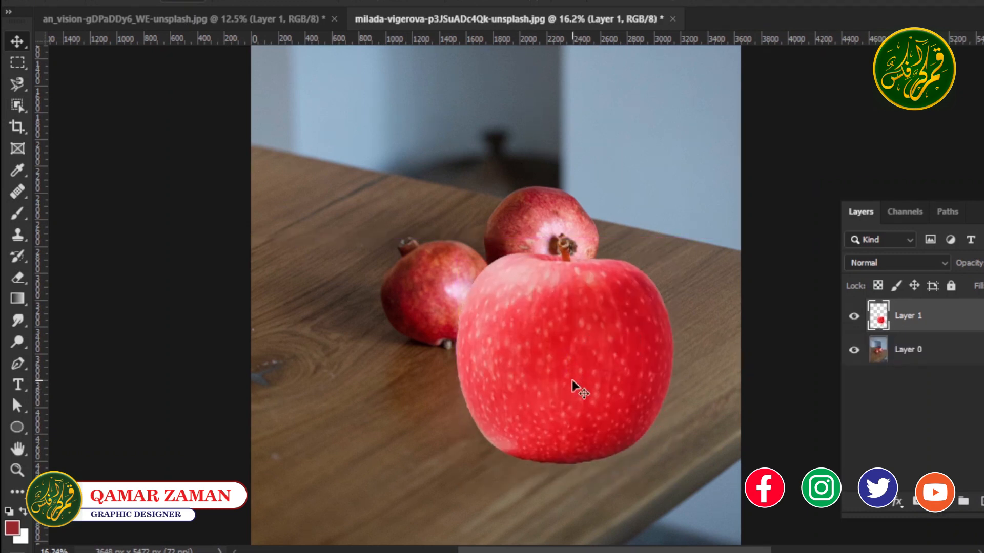
Scale the apple down to roughly the pomegranates' size and rotate it counter-clockwise so the stem points to the upper left
key("ctrl+t")
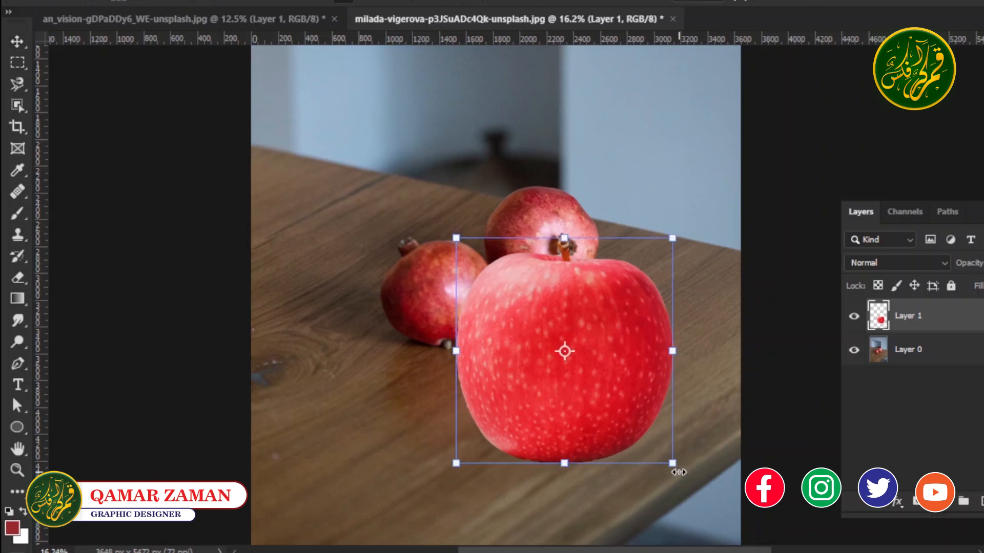
left_click_drag(674, 464, 631, 412)
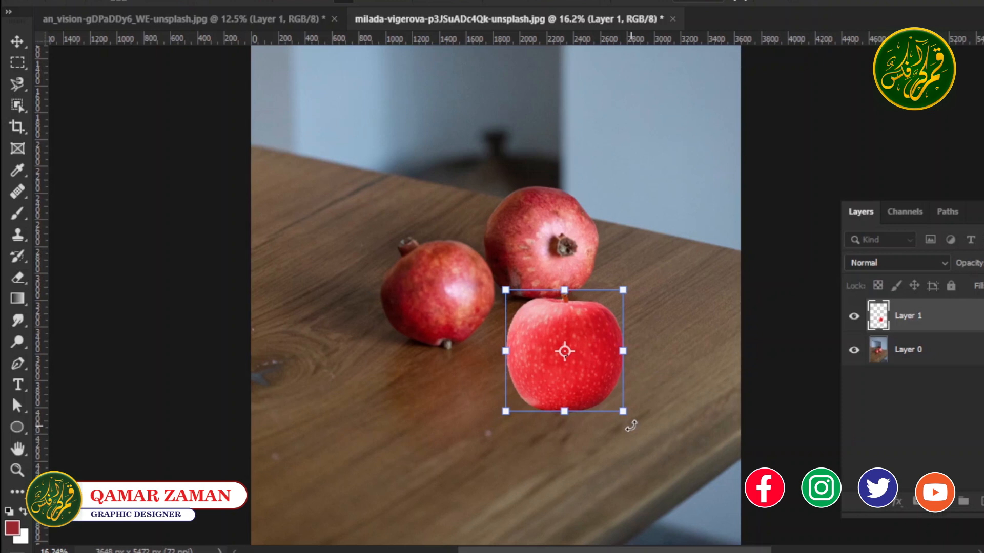
left_click_drag(631, 425, 647, 360)
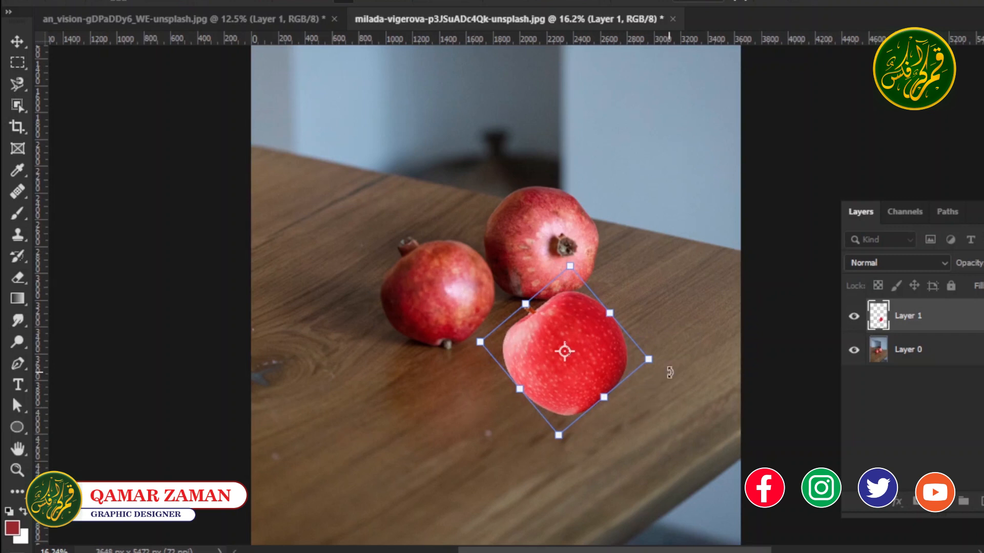
left_click_drag(669, 367, 651, 344)
Shrink the apple slightly further, fit it just in front of the two pomegranates, and apply the transform
left_click_drag(557, 323, 531, 337)
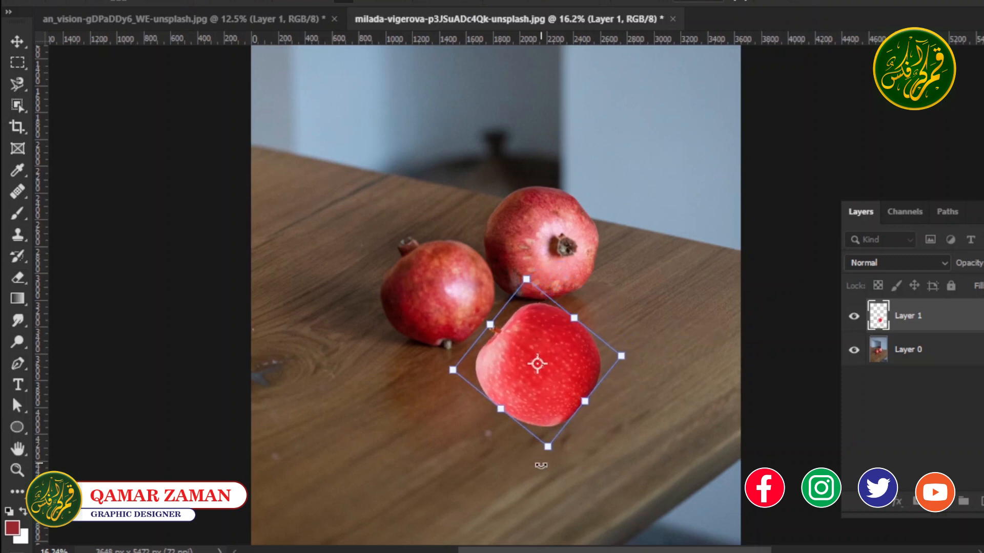
mouse_move(547, 464)
left_mouse_down()
mouse_move(556, 463)
mouse_move(551, 449)
left_mouse_up()
left_click_drag(556, 364, 543, 349)
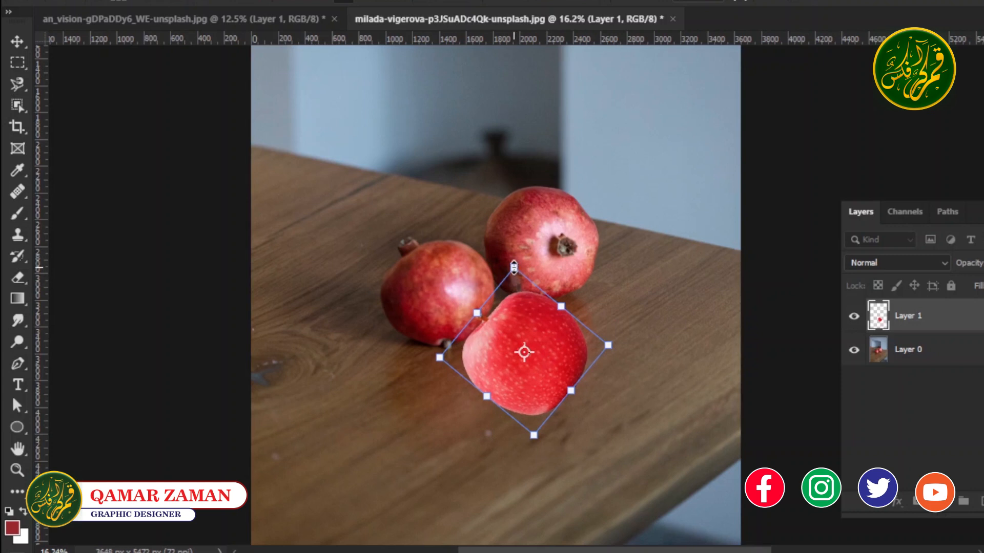
left_click_drag(515, 266, 519, 282)
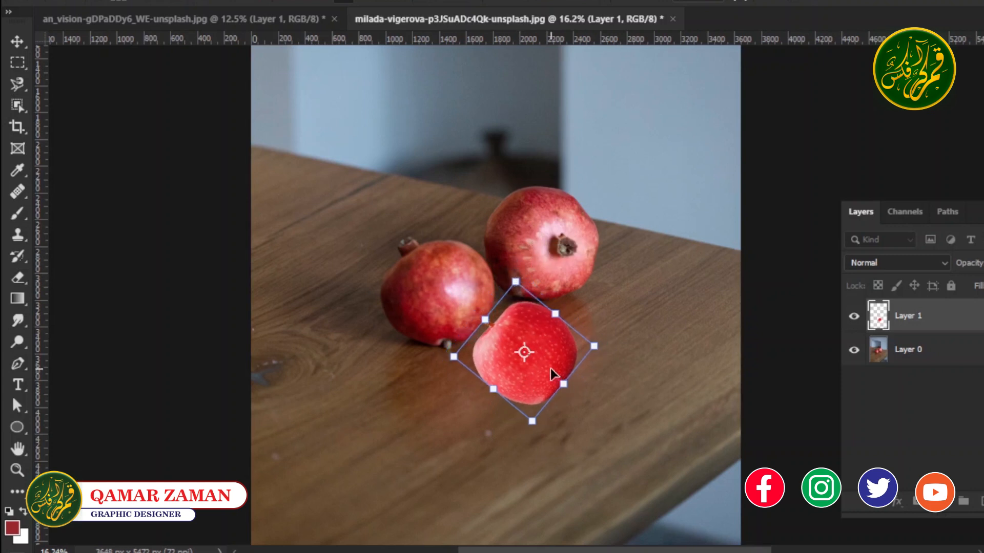
left_click_drag(550, 368, 546, 361)
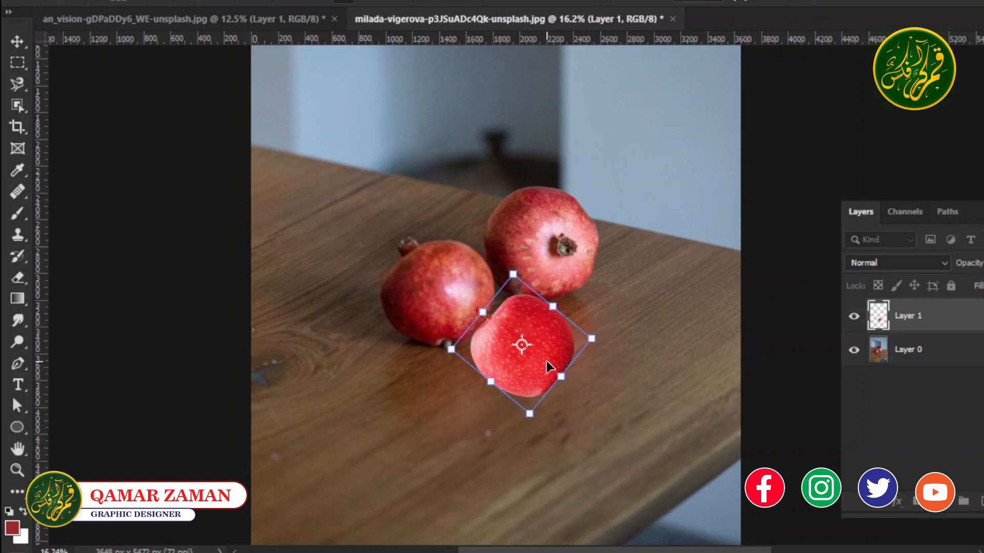
left_click(16, 39)
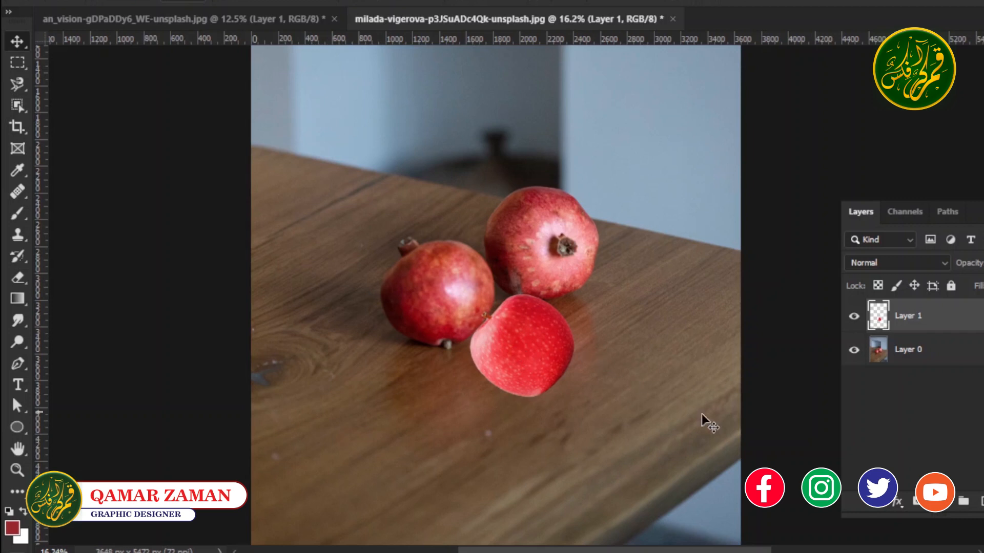
Add a Hue/Saturation adjustment layer, adjust the saturation of the Reds, and clip it to the apple layer
left_click(948, 506)
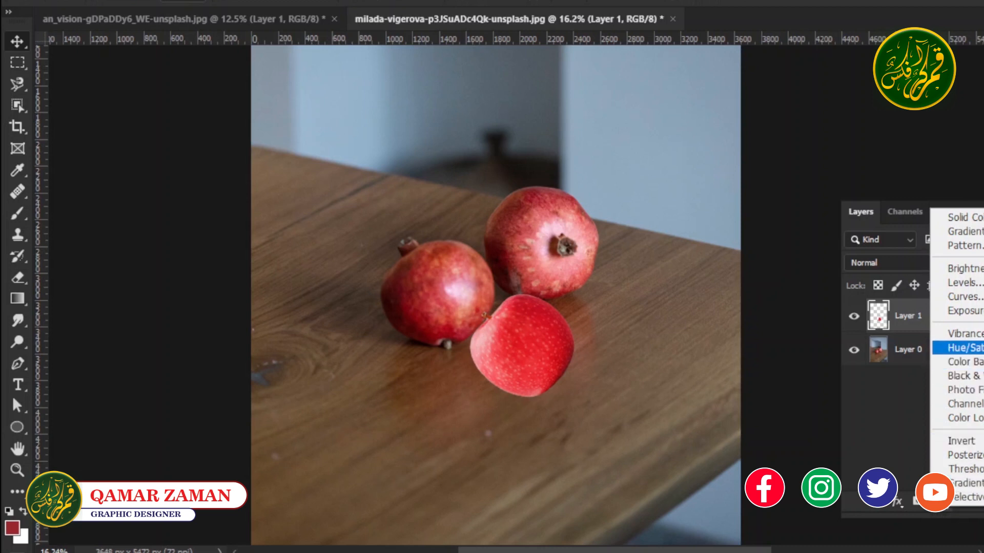
left_click(965, 348)
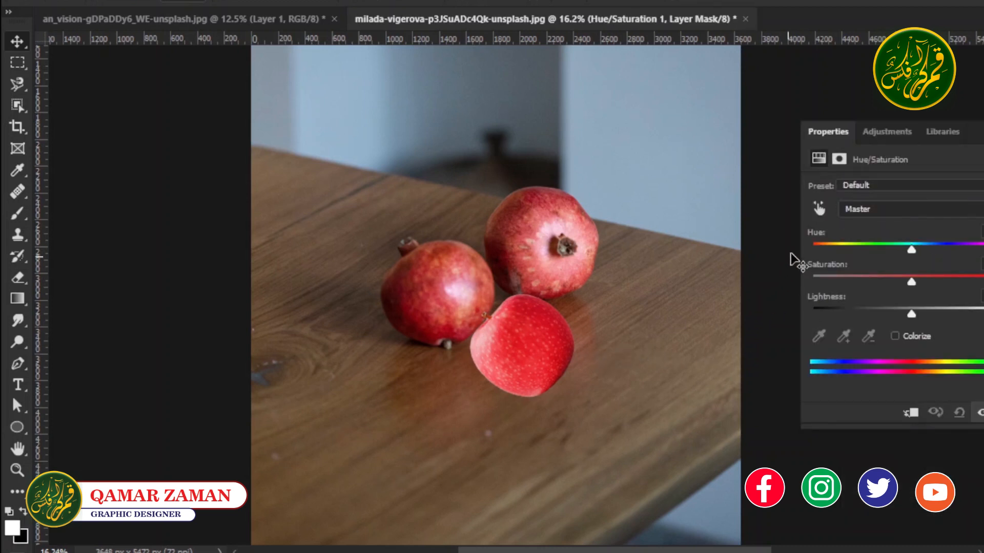
left_click(819, 207)
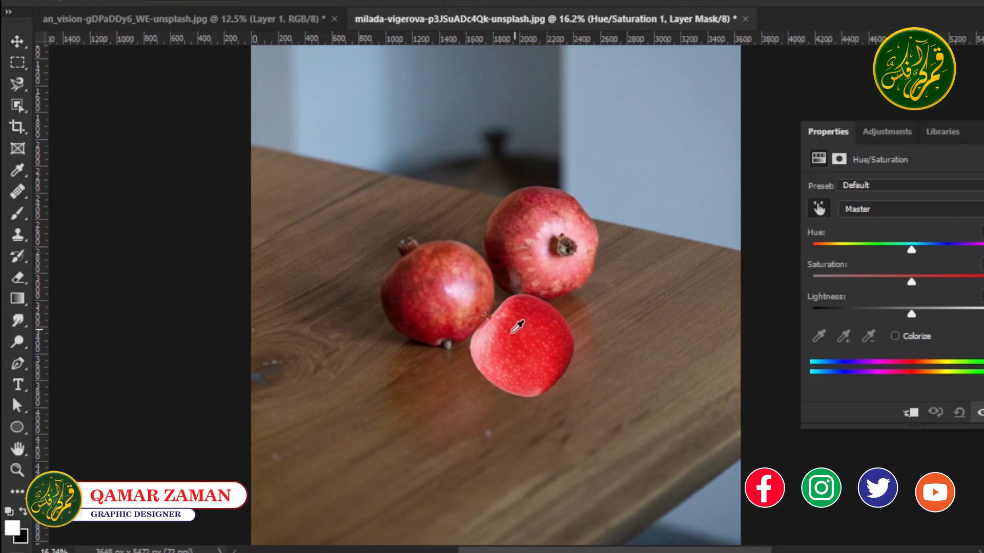
left_click(404, 302)
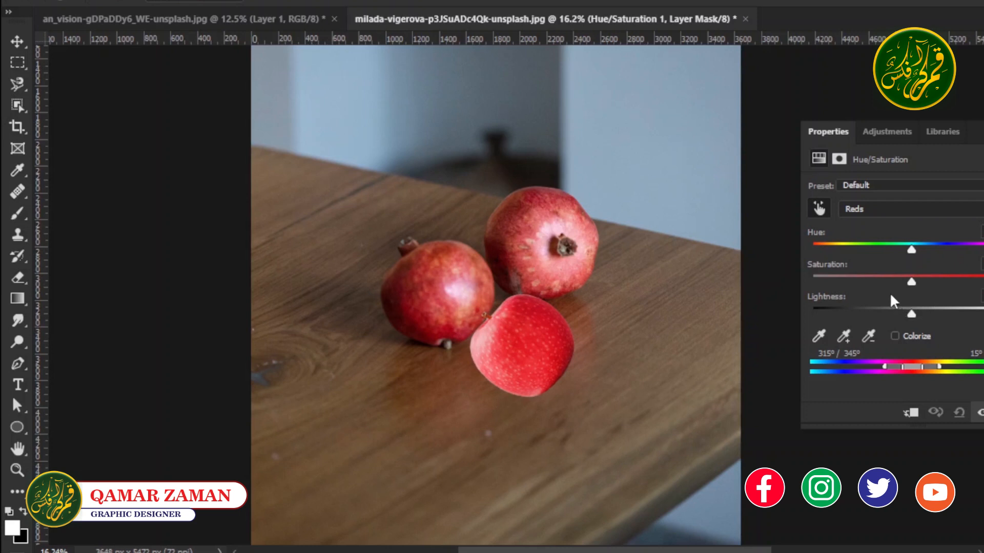
left_click(911, 281)
left_click(983, 131)
left_click(983, 211)
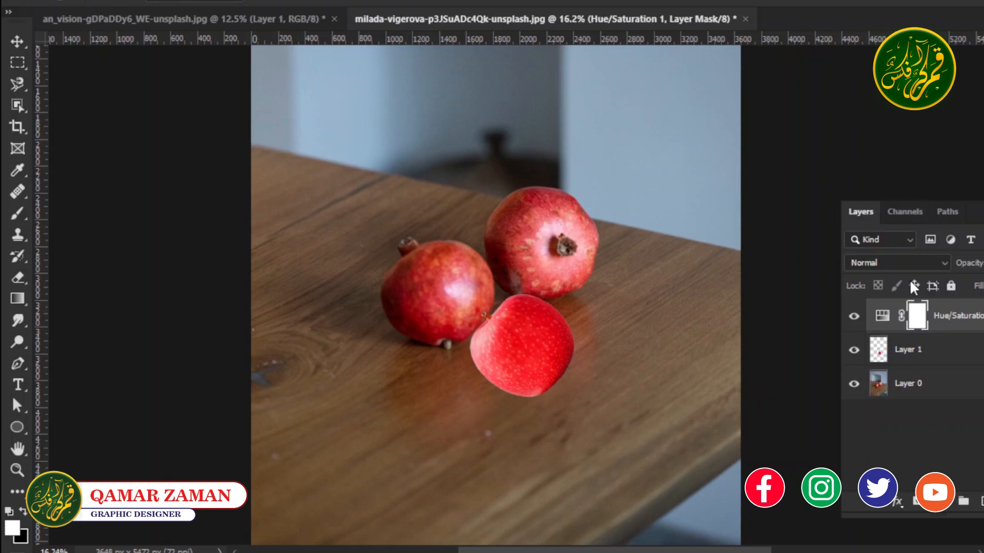
right_click(938, 323)
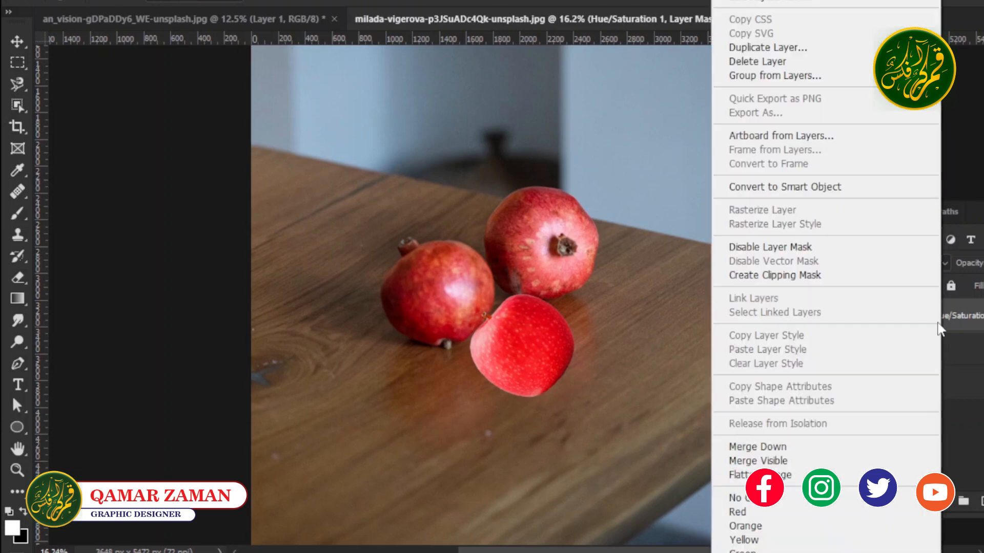
left_click(778, 275)
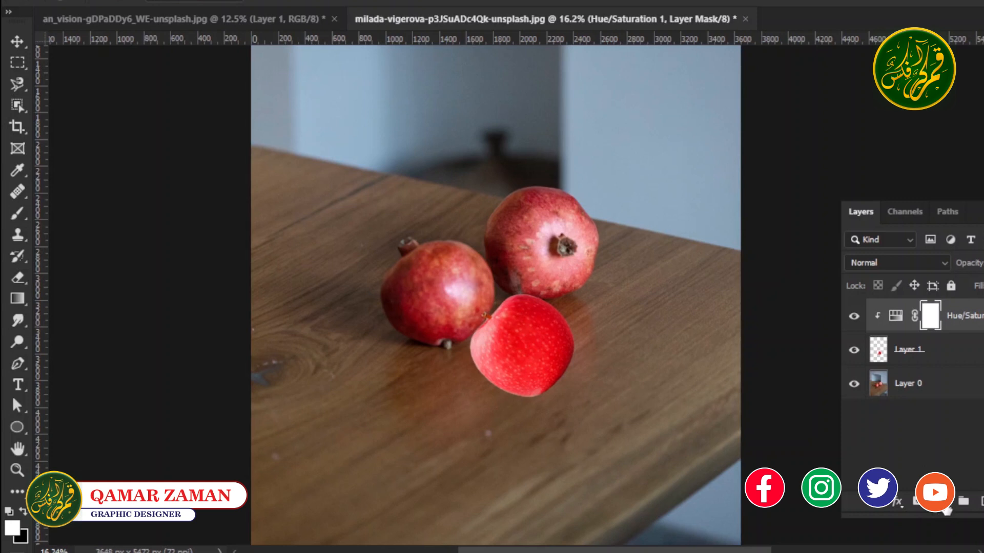
Add a Brightness/Contrast adjustment layer with slightly lower brightness and slightly higher contrast
left_click(946, 509)
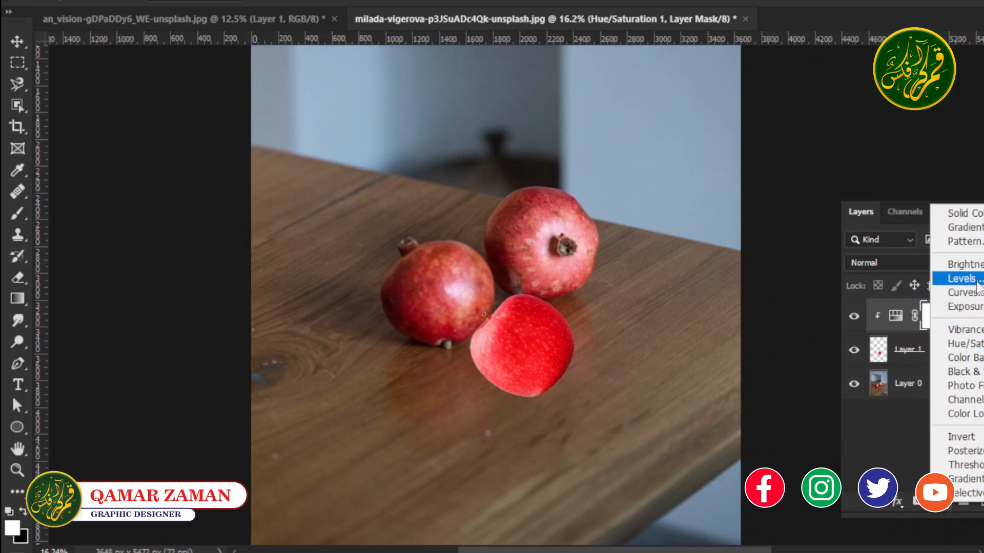
left_click(963, 264)
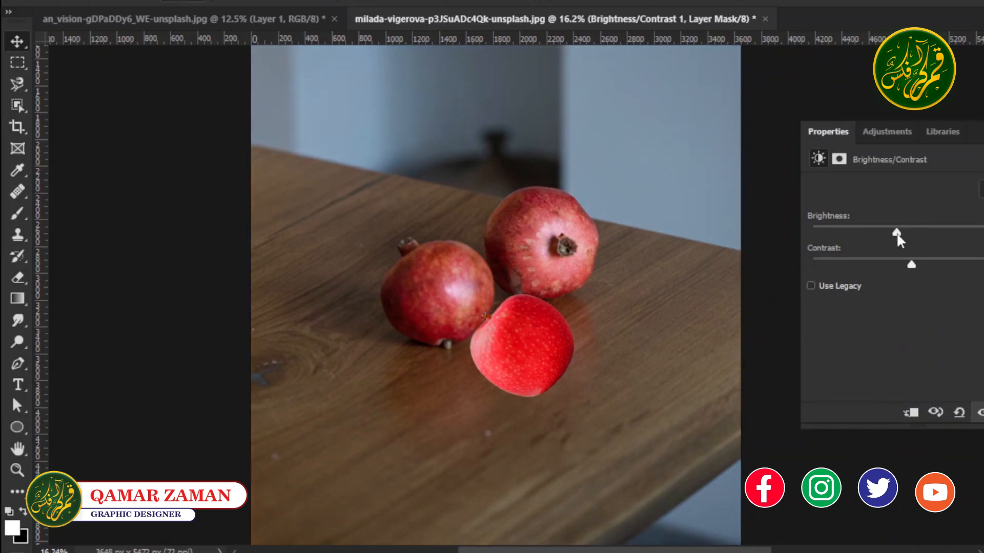
left_click_drag(897, 235, 921, 266)
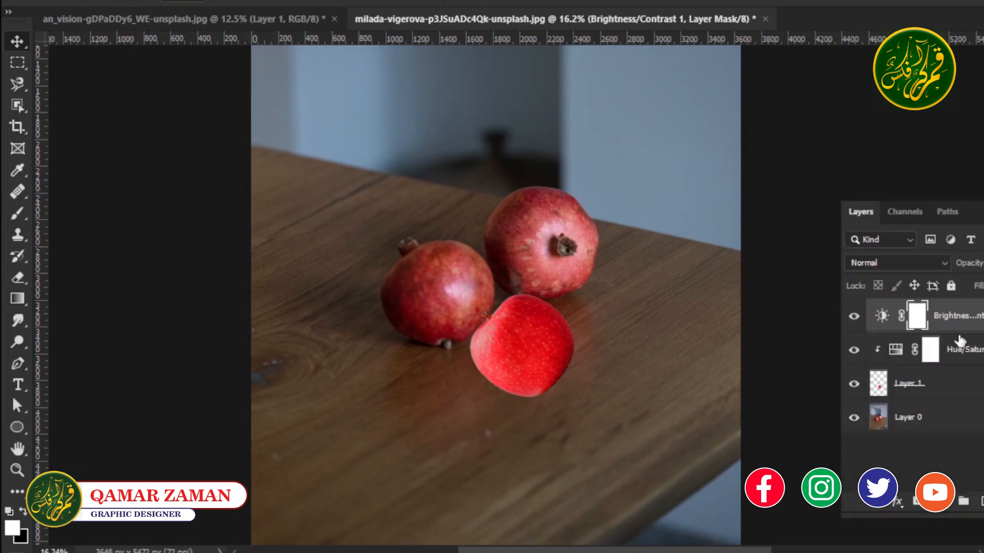
Clip the Brightness/Contrast adjustment to the apple layer and add an empty layer directly beneath the apple
right_click(958, 315)
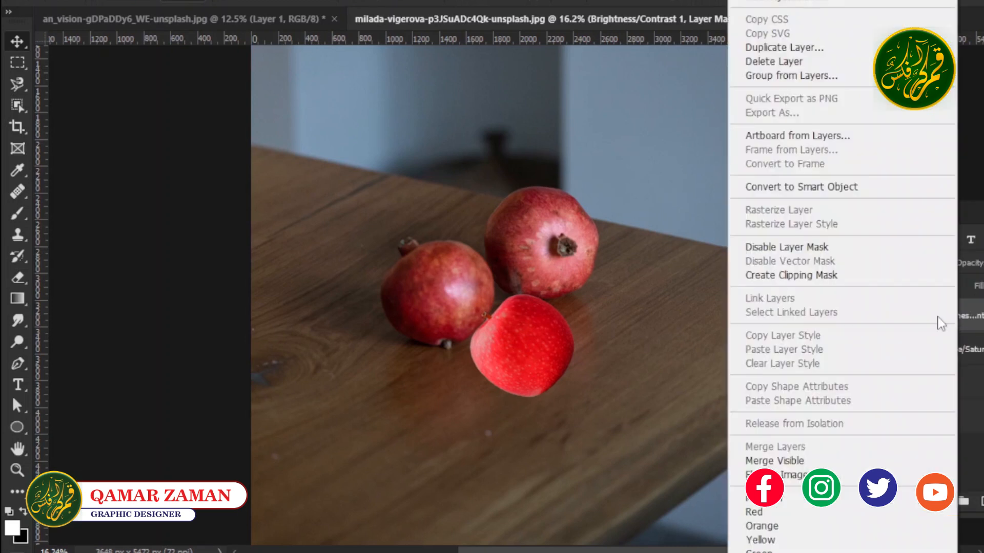
left_click(794, 275)
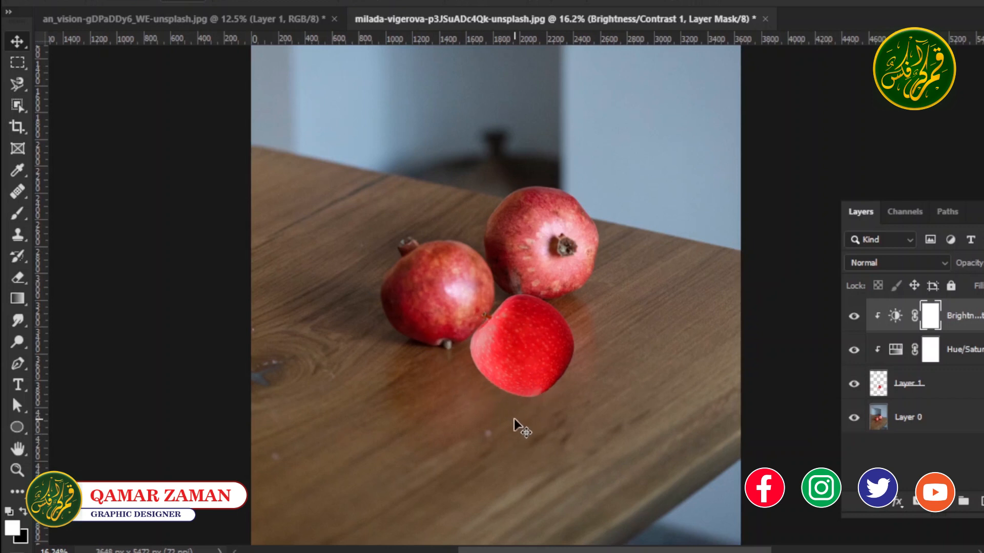
left_click(919, 388)
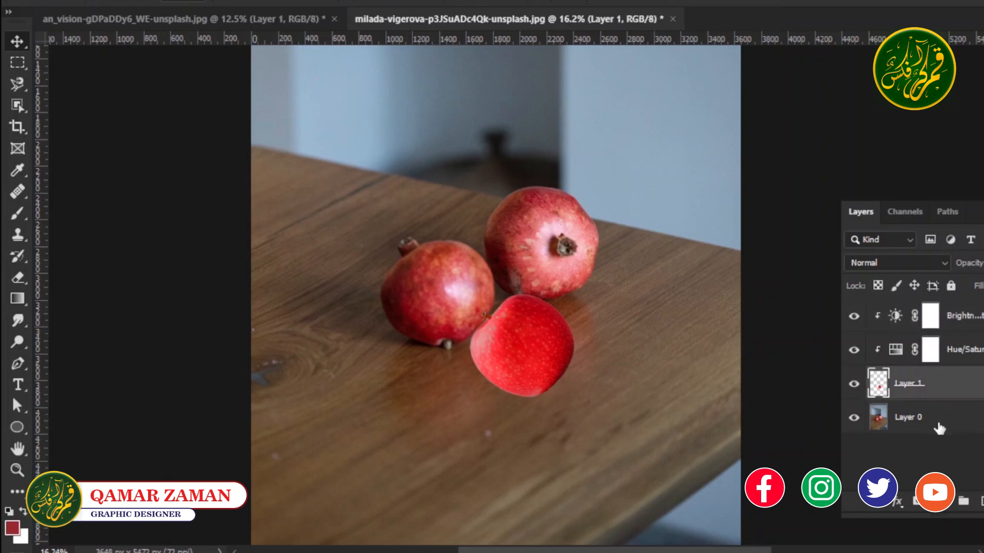
left_click(981, 502)
left_click_drag(944, 392, 944, 448)
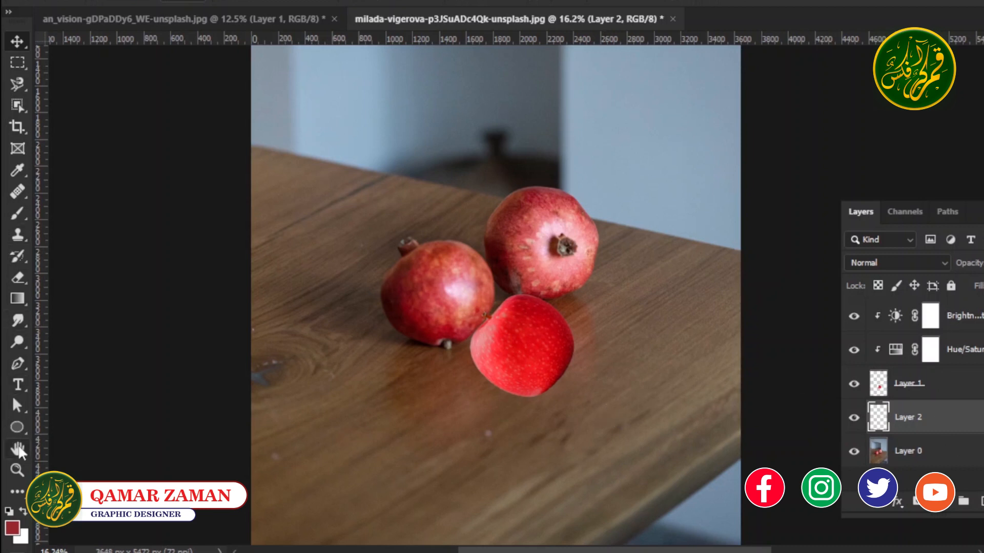
Draw a flat ellipse about 535 × 165 px under the base of the apple as a contact shadow
right_click(20, 429)
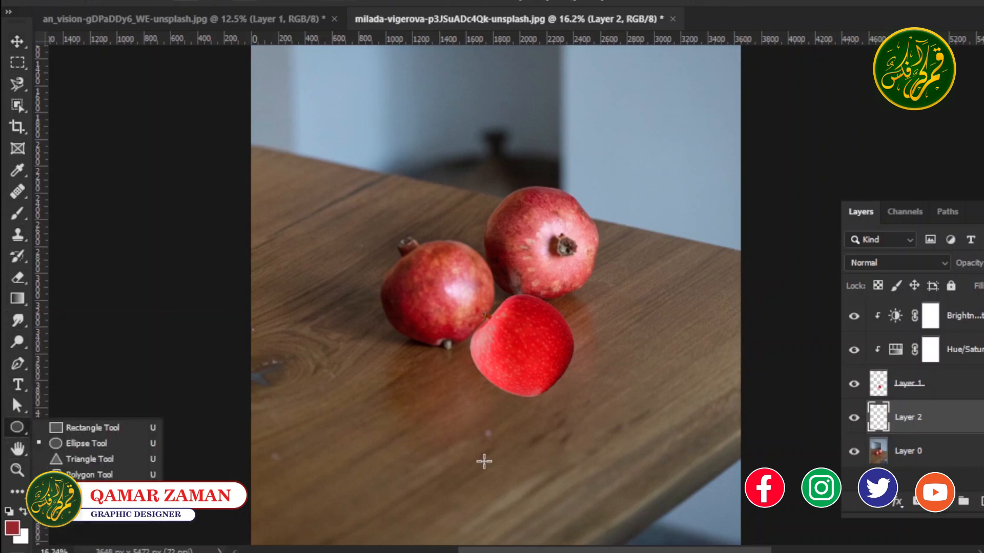
left_click(70, 448)
left_click_drag(501, 388, 566, 408)
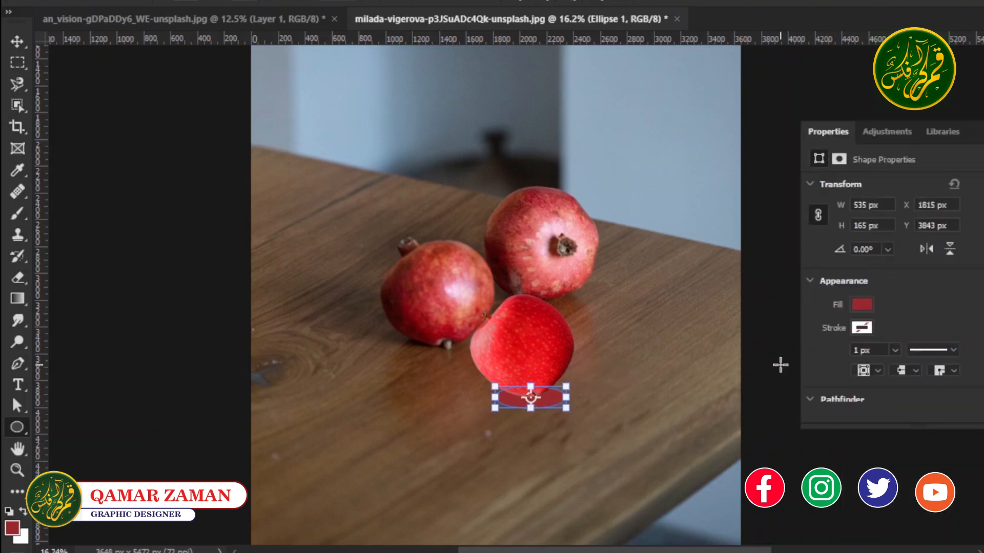
Change the ellipse's fill to a dark red sampled from the shaded side of the front-left pomegranate
left_click(865, 303)
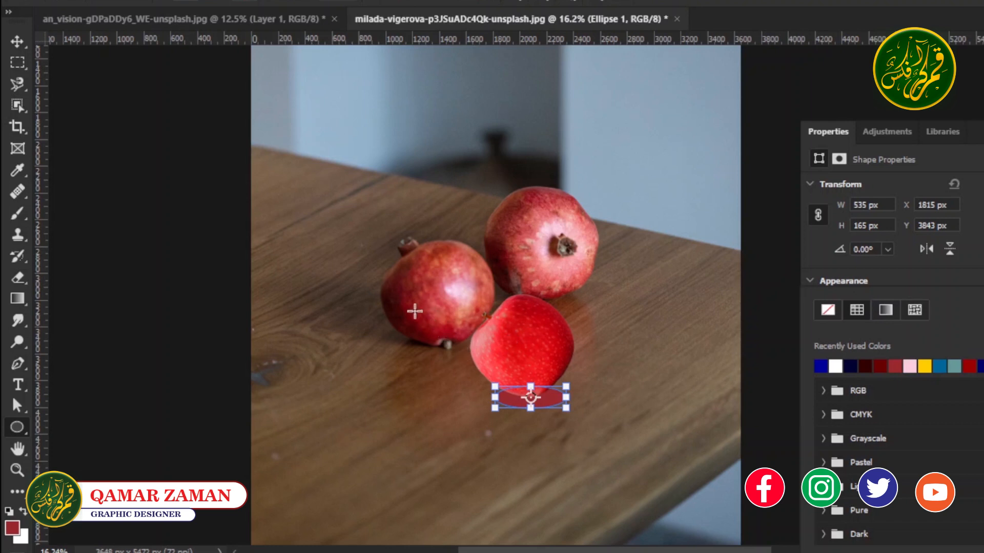
left_click(16, 169)
left_click(862, 306)
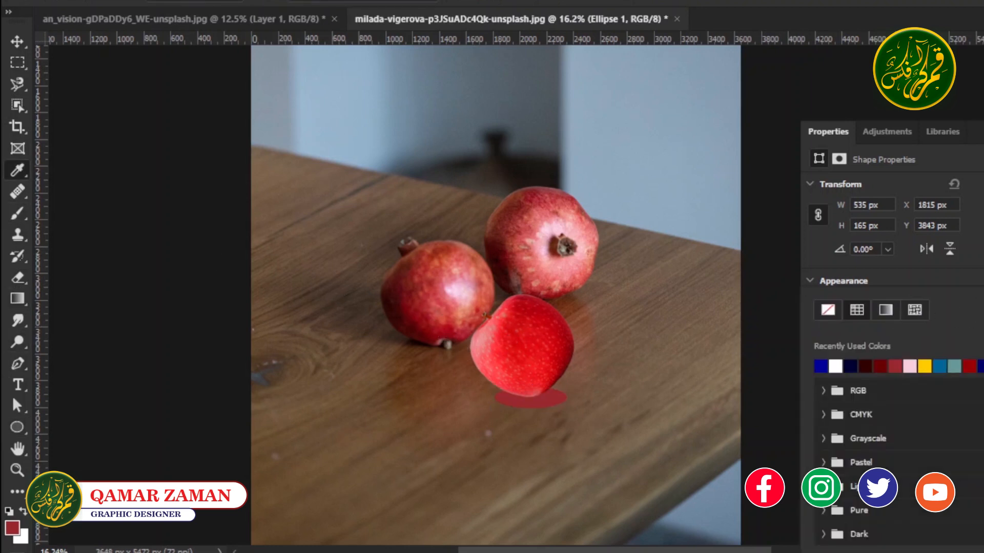
left_click(981, 310)
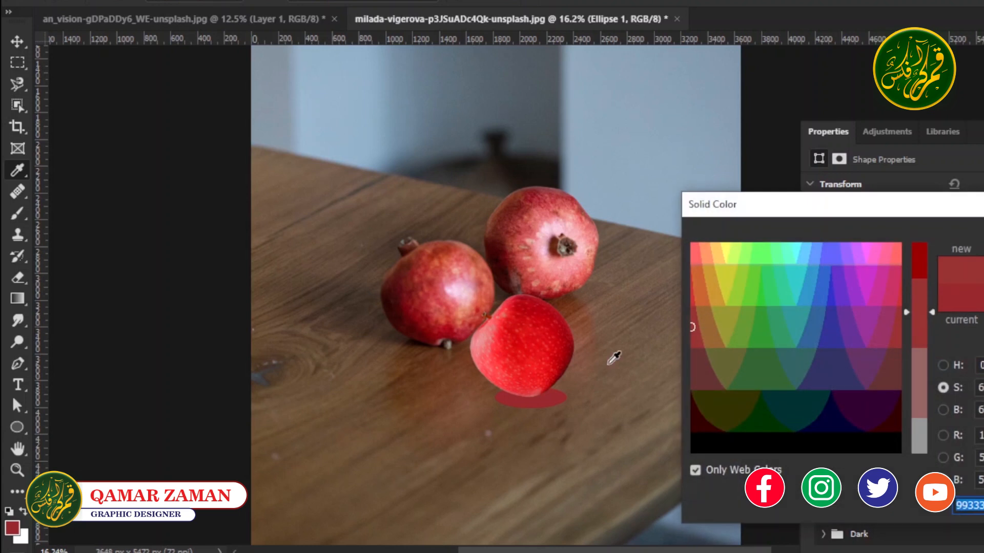
left_click(407, 300)
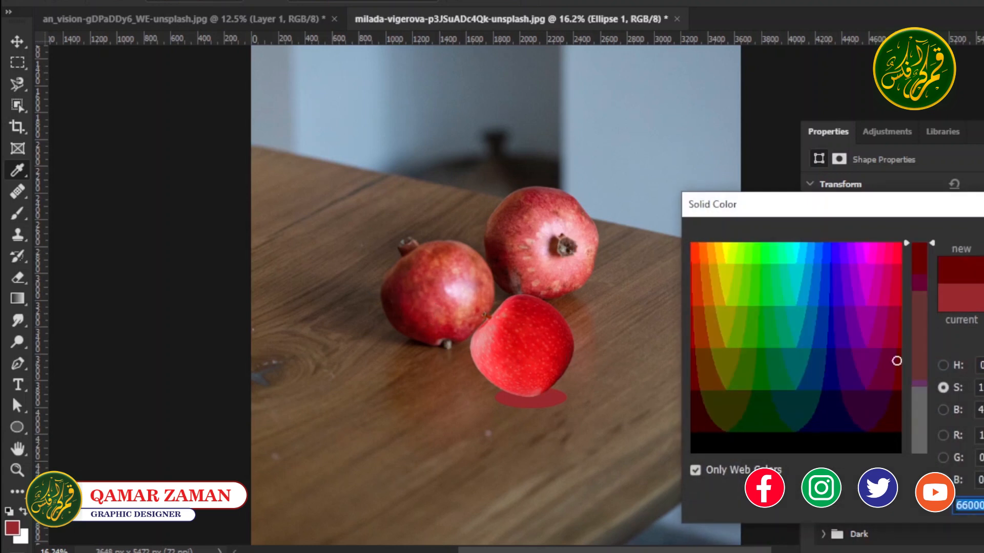
key("Return")
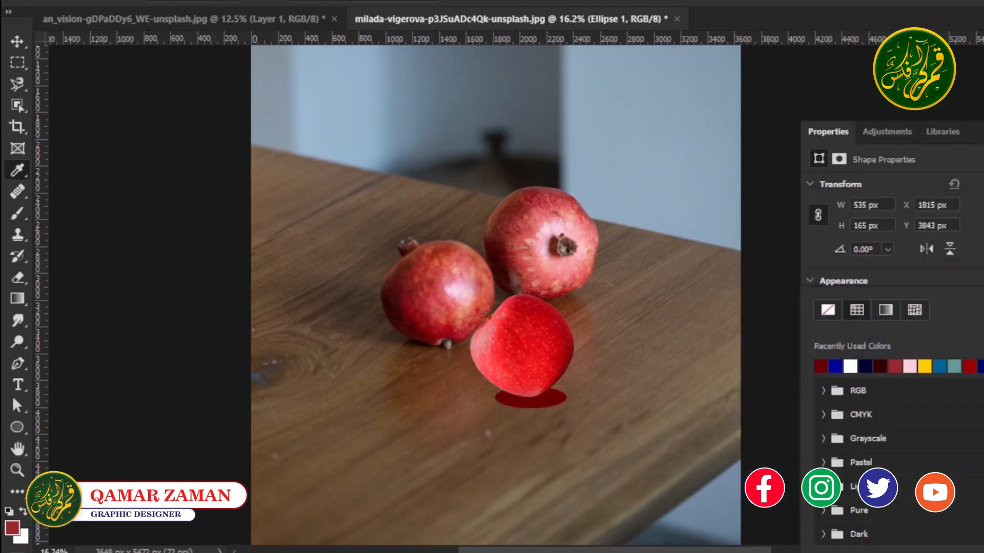
Rasterize the ellipse and soften it into a shadow with a Gaussian Blur
left_click(225, 2)
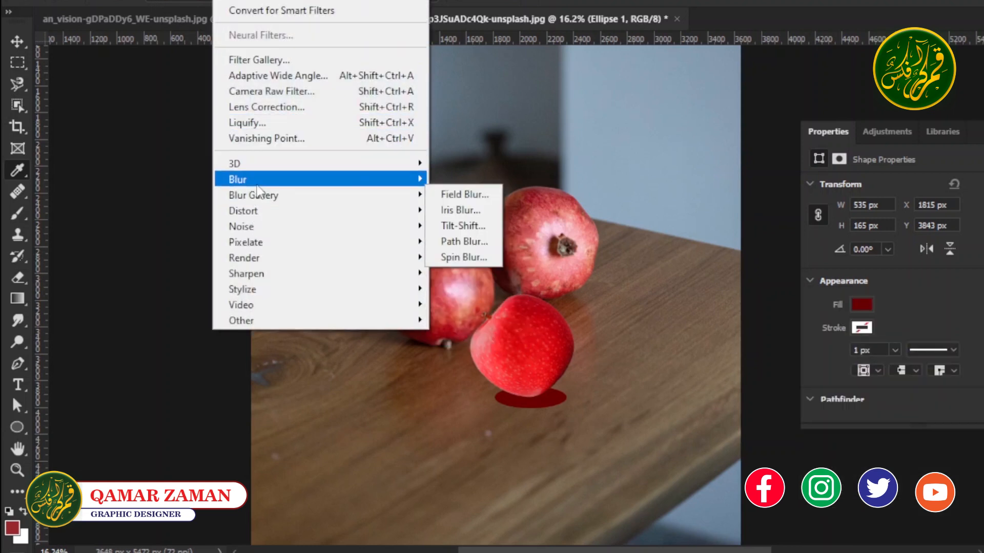
mouse_move(246, 179)
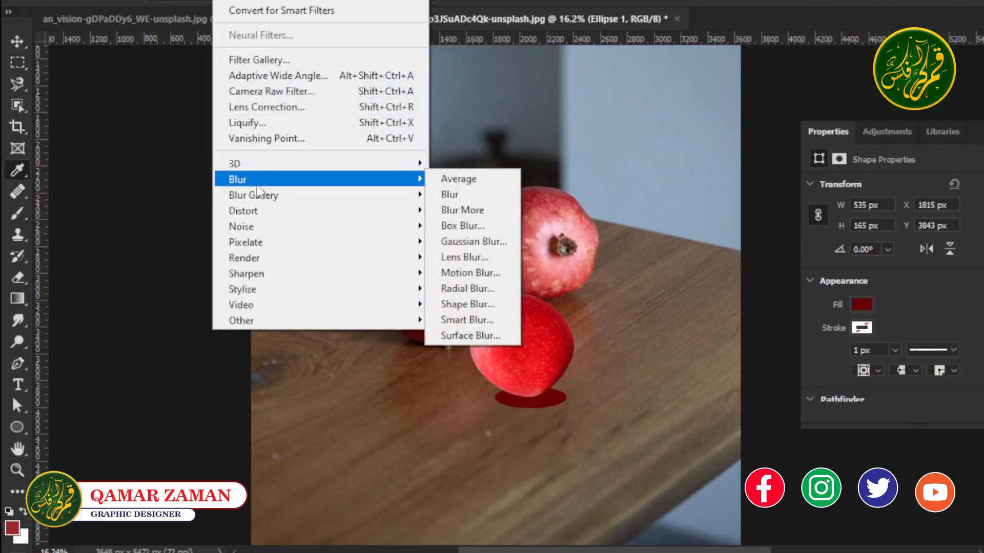
left_click(477, 243)
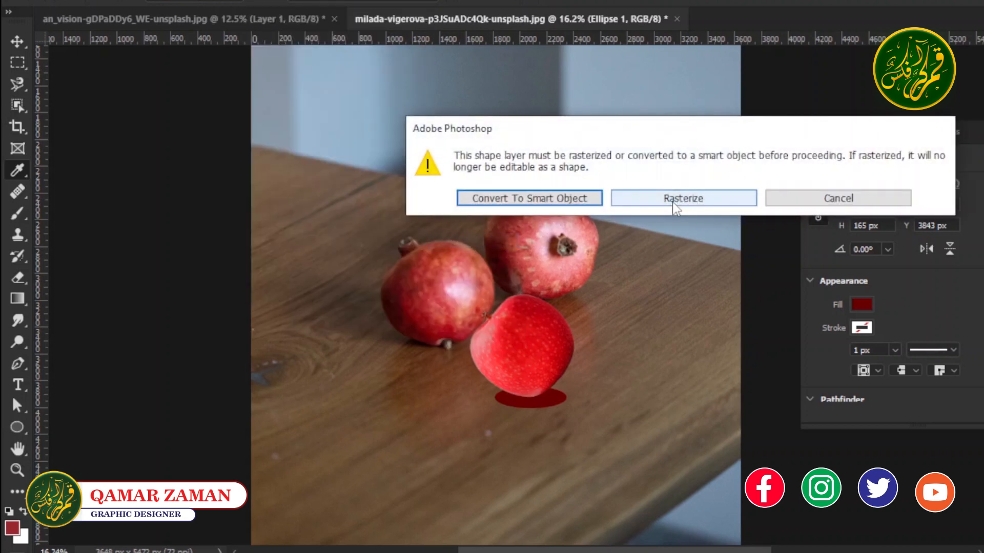
left_click(673, 202)
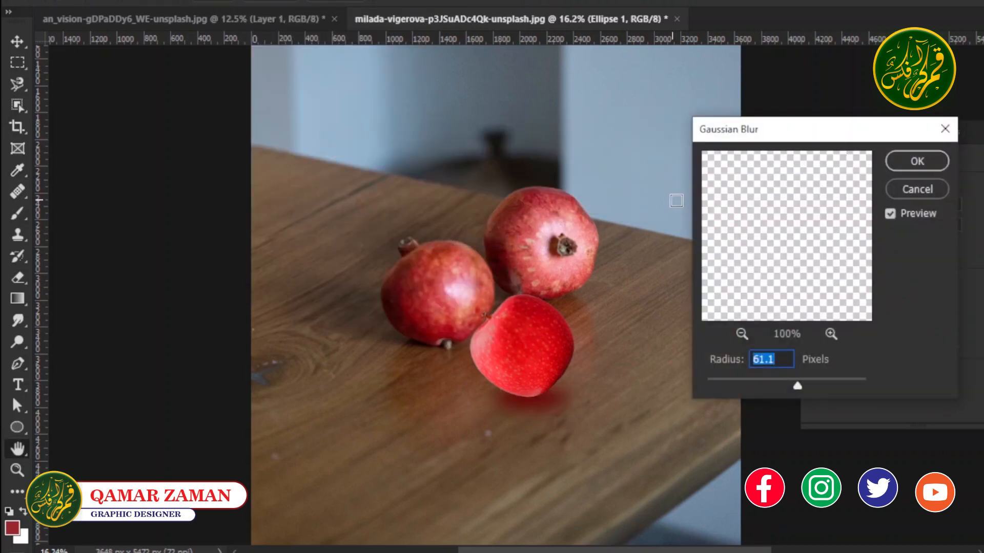
mouse_move(802, 387)
left_mouse_down()
mouse_move(791, 385)
mouse_move(801, 385)
left_mouse_up()
left_click(917, 165)
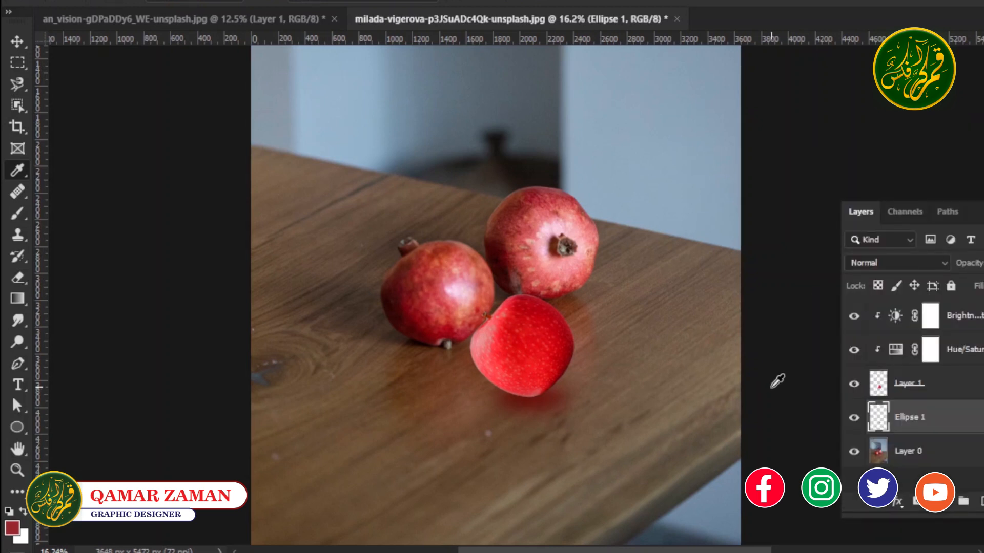
Shrink the blurred shadow slightly, nudge it up and left so it sits tightly under the apple's base, and apply the transform
key("ctrl+t")
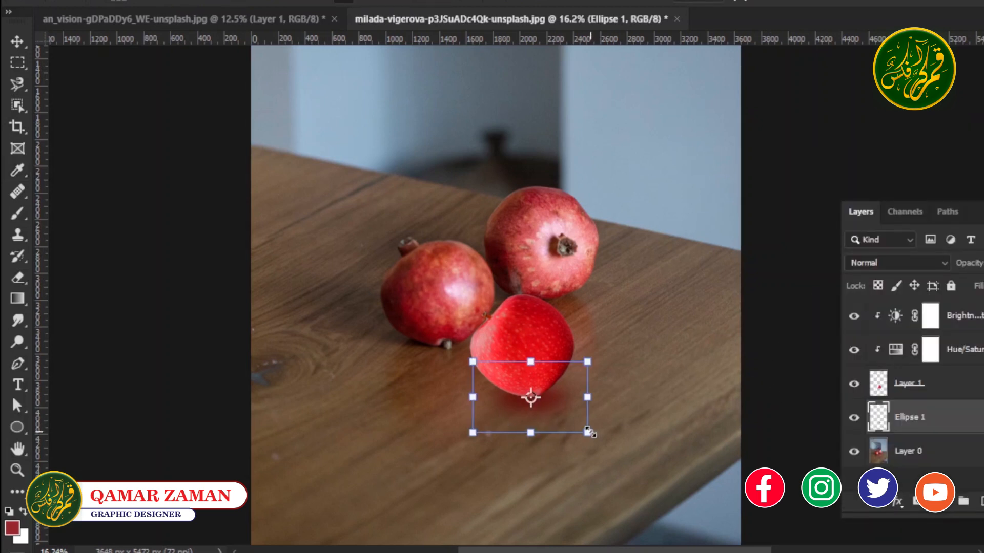
left_click_drag(589, 432, 580, 426)
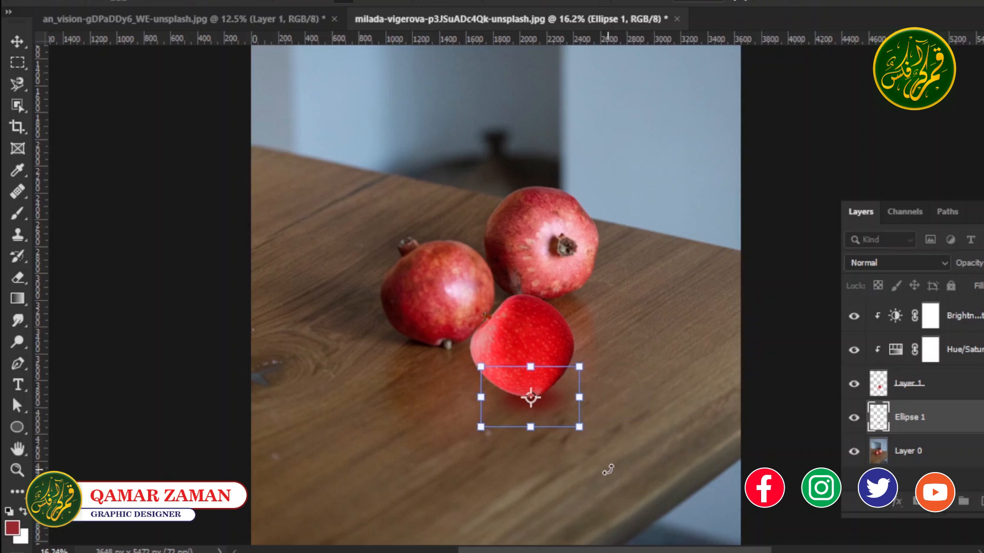
key("Up")
key("Up")
key("Up")
key("Up")
key("Left")
key("Left")
key("Left")
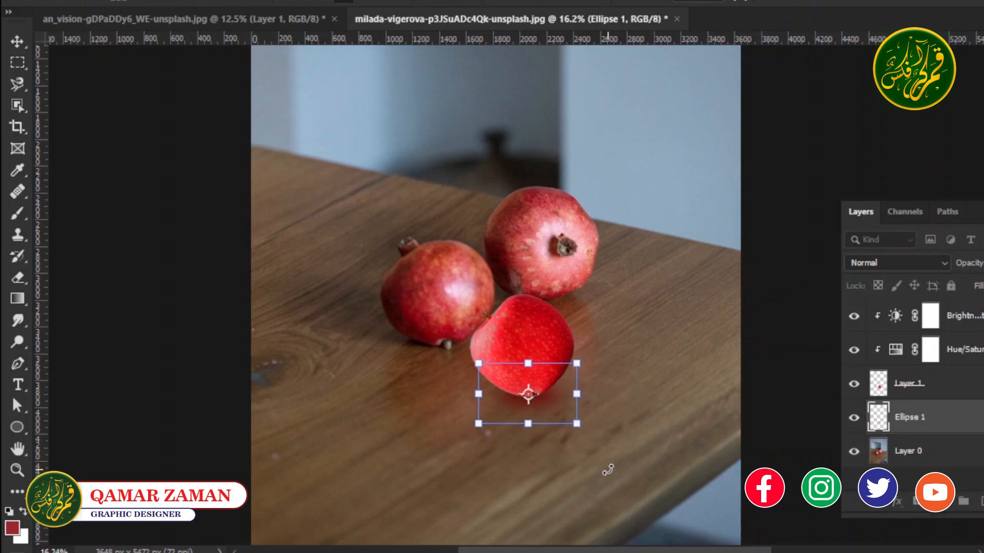
key("Right")
key("Up")
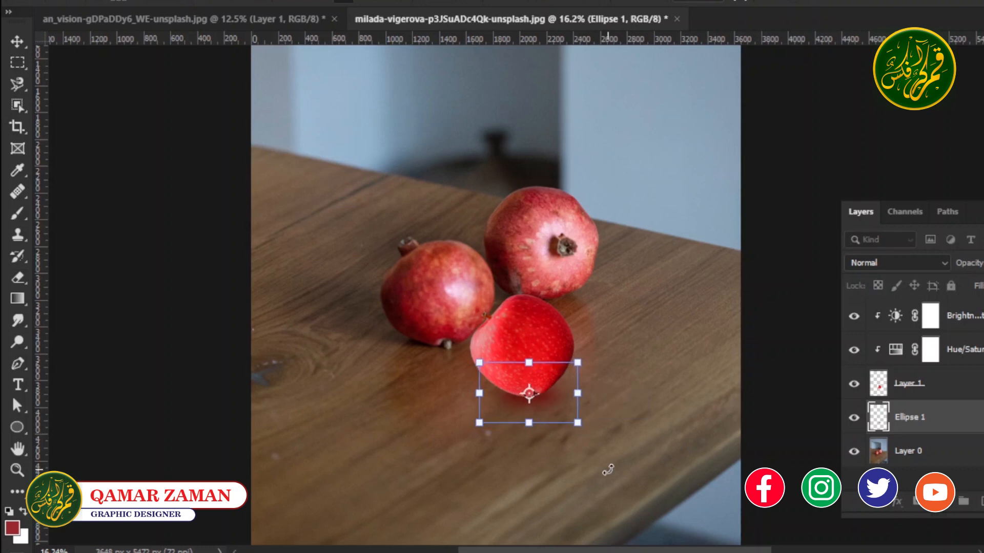
key("Left")
key("Down")
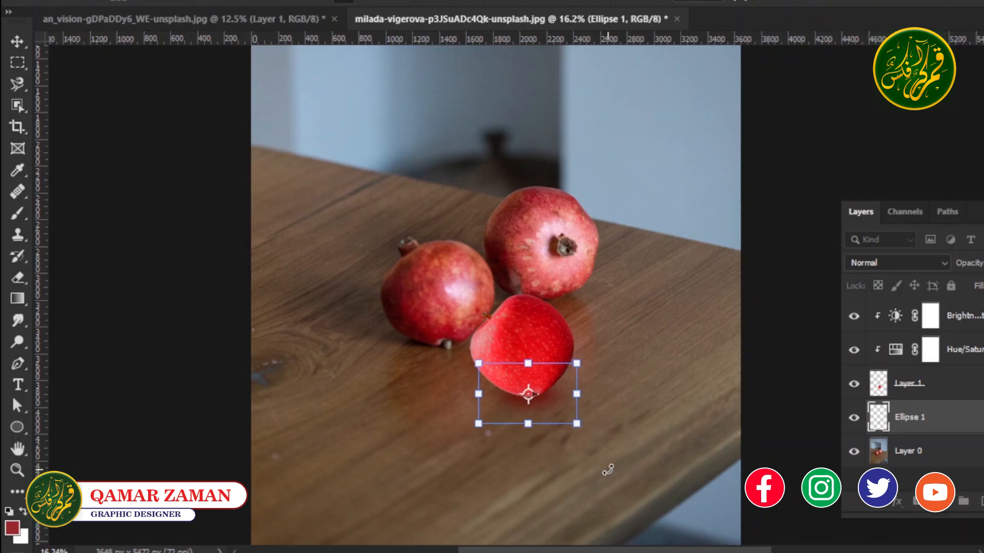
key("Left")
key("Left")
key("Left")
key("Left")
key("Left")
key("Left")
key("Left")
key("Left")
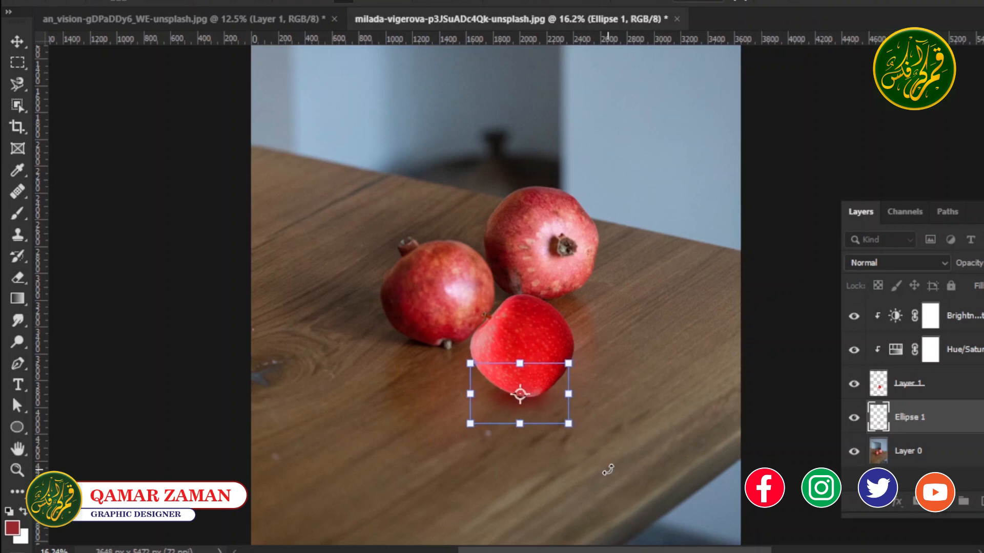
key("Up")
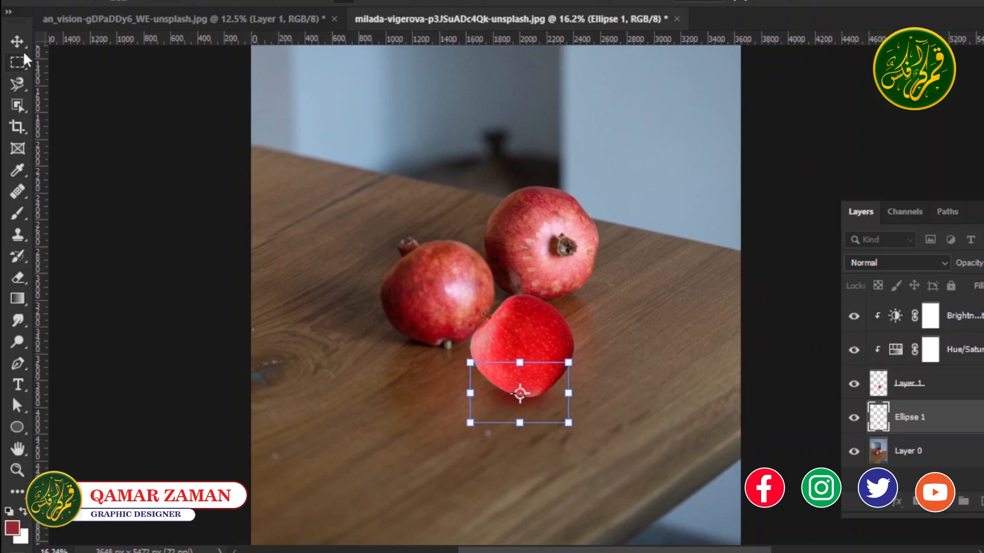
left_click(19, 36)
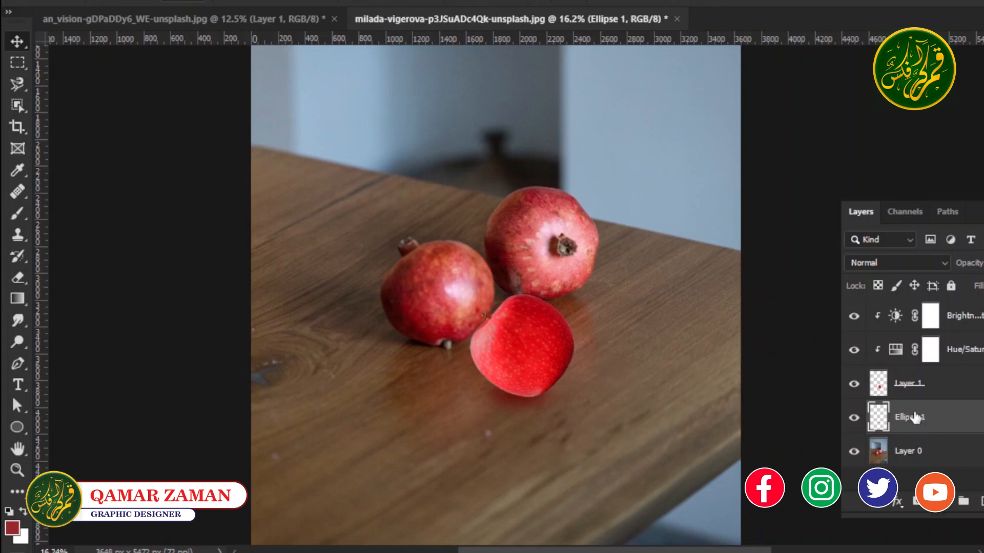
Add an empty layer above the Brightness/Contrast adjustment and set up a soft round brush at 400 px
left_click(955, 324)
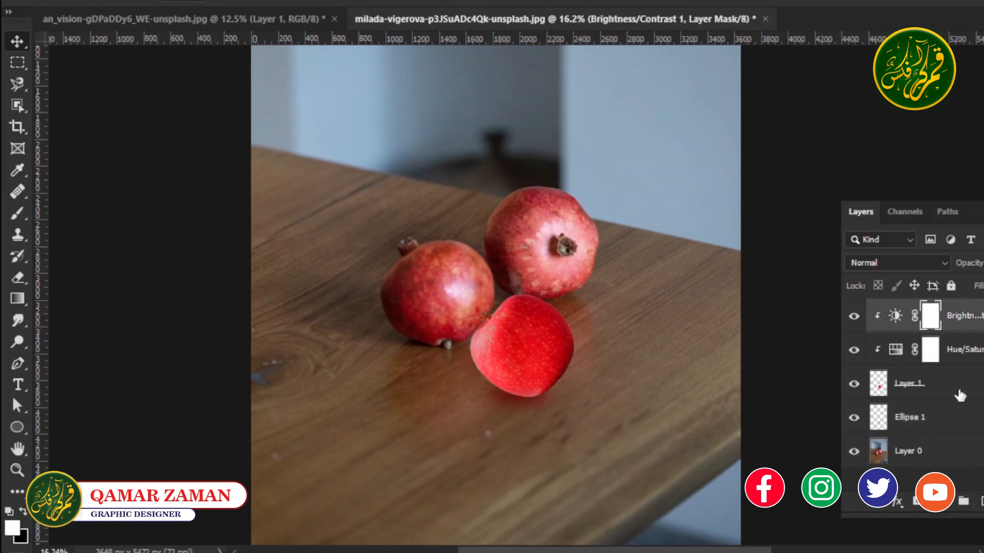
left_click(983, 501)
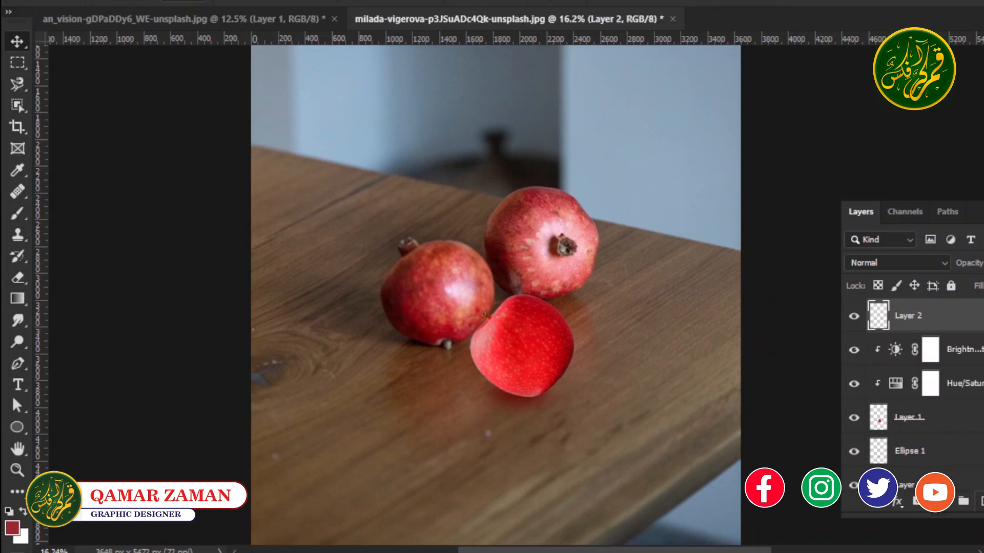
key("b")
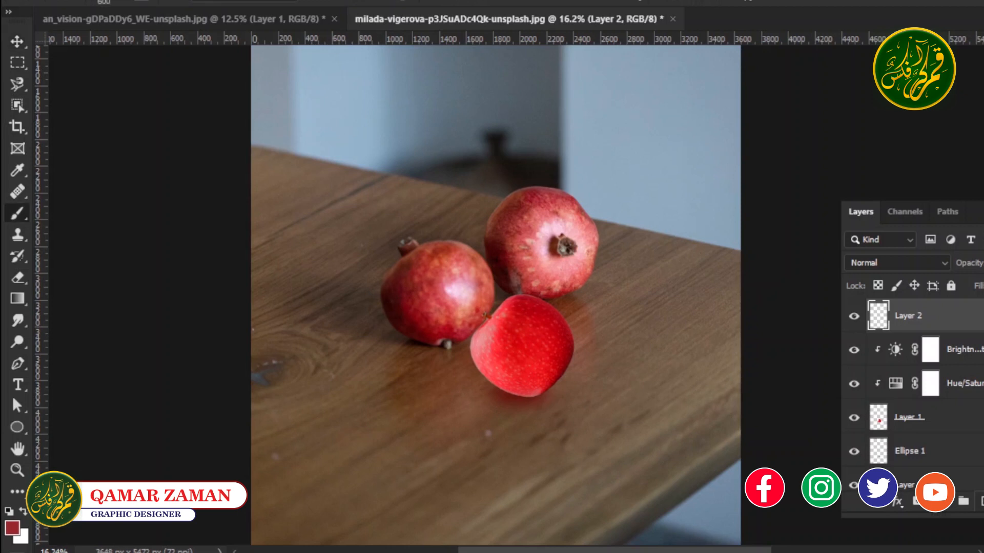
left_click(123, 4)
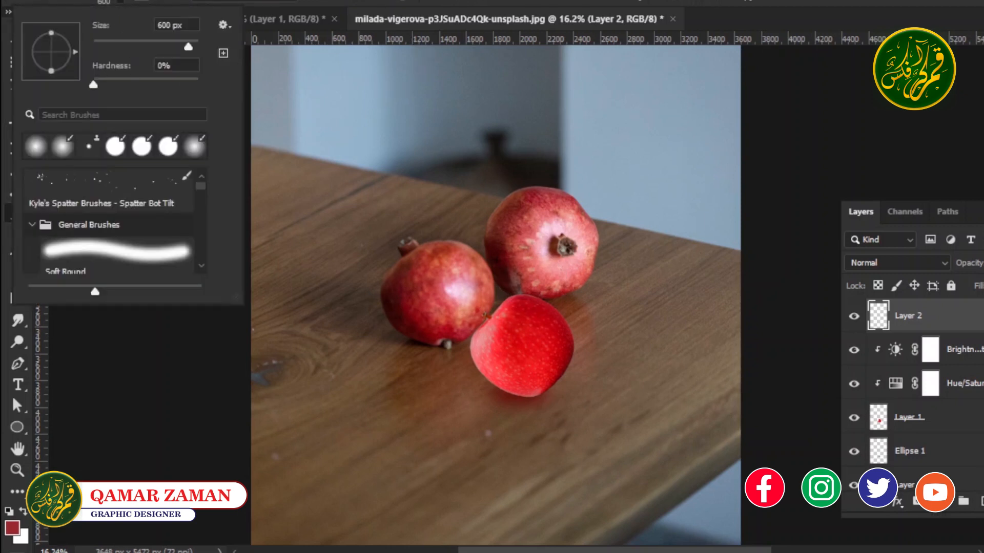
left_click(121, 2)
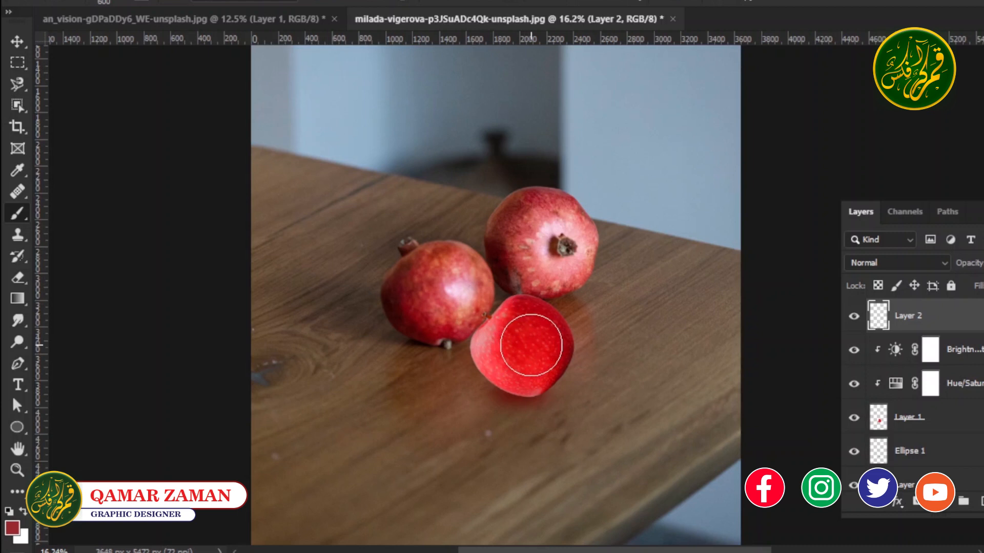
key("bracketleft")
key("bracketleft")
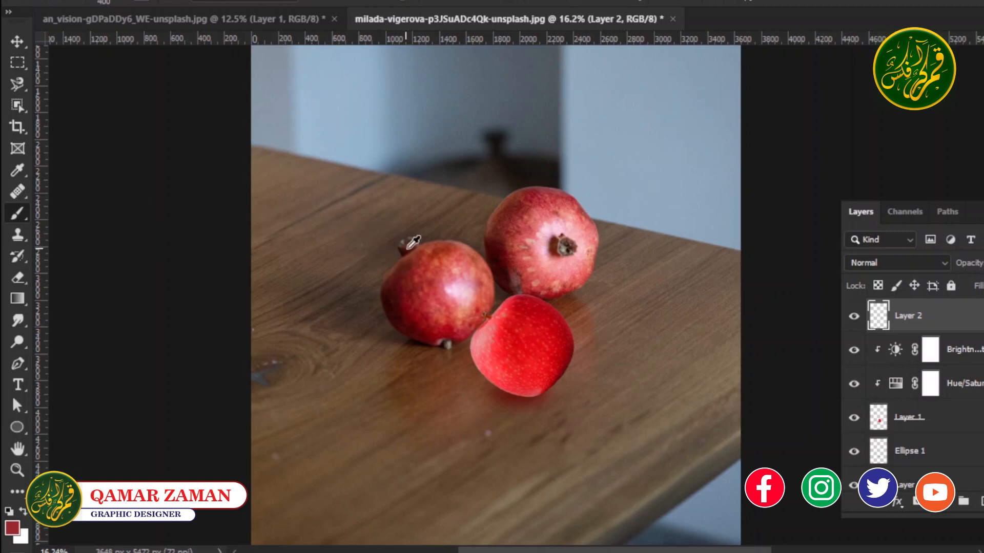
Sample the pale pink highlight of the front-left pomegranate and paint a soft highlight spot on the upper part of the apple
left_click(464, 278, "alt")
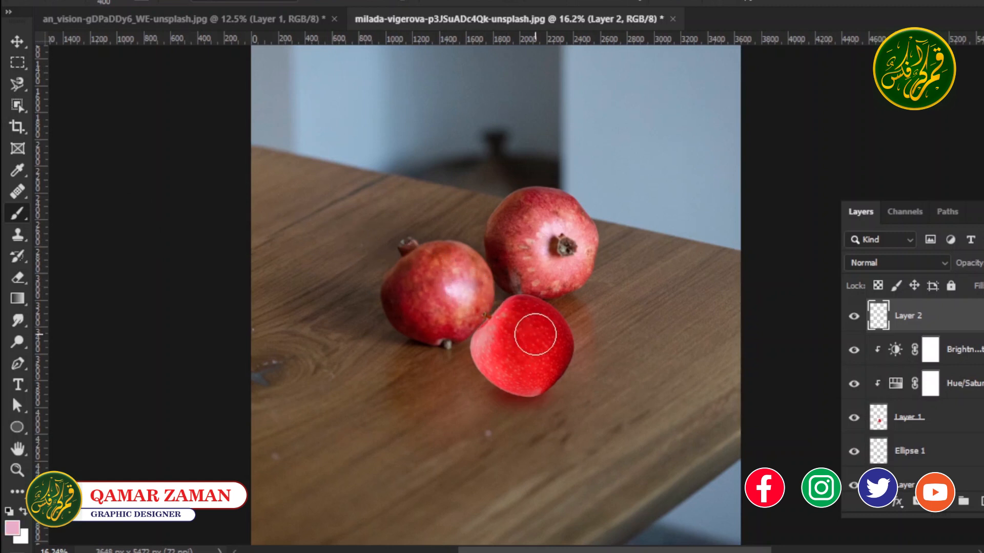
left_click(532, 324)
left_click_drag(532, 324, 535, 317)
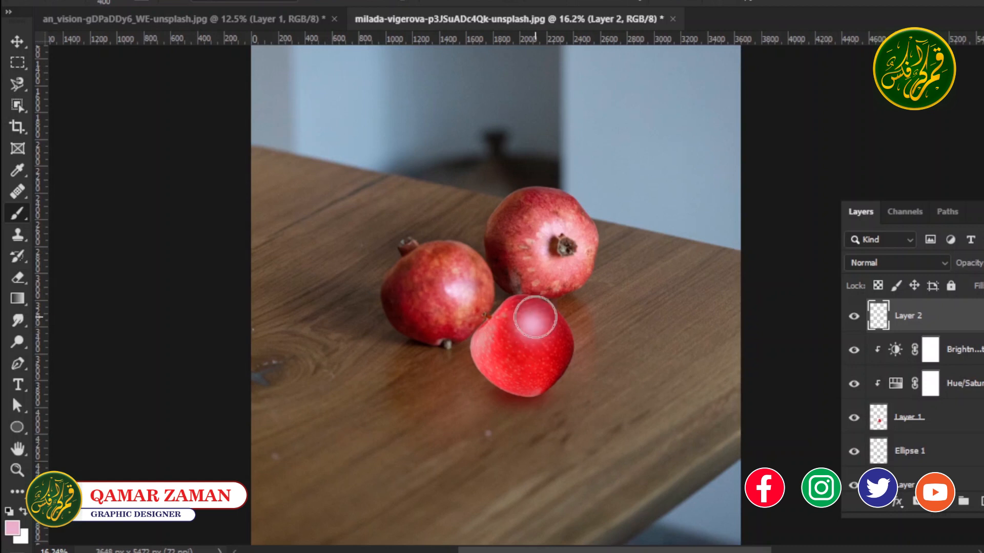
Set Layer 2's blend mode to Soft Light and toggle its visibility to compare the apple with and without the highlight
left_click(907, 262)
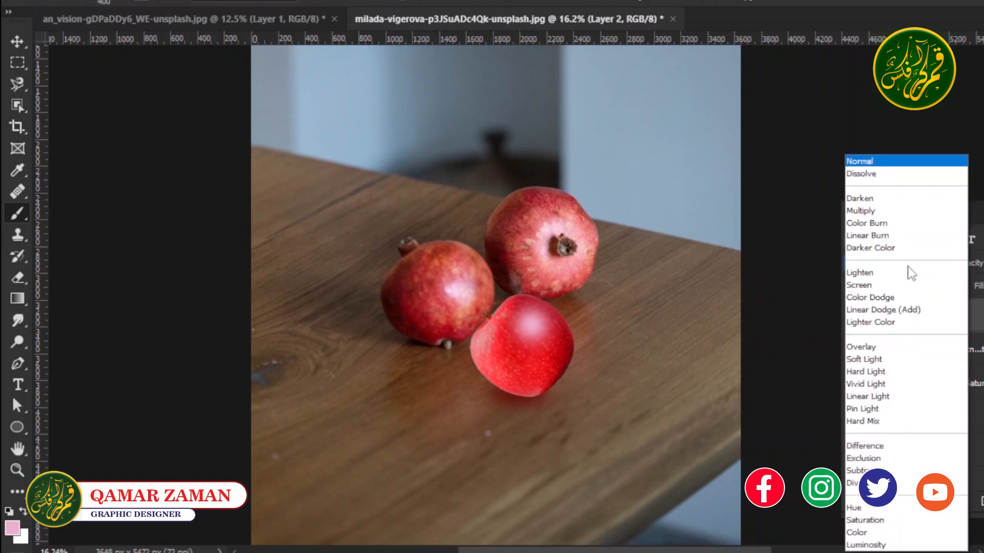
left_click(872, 359)
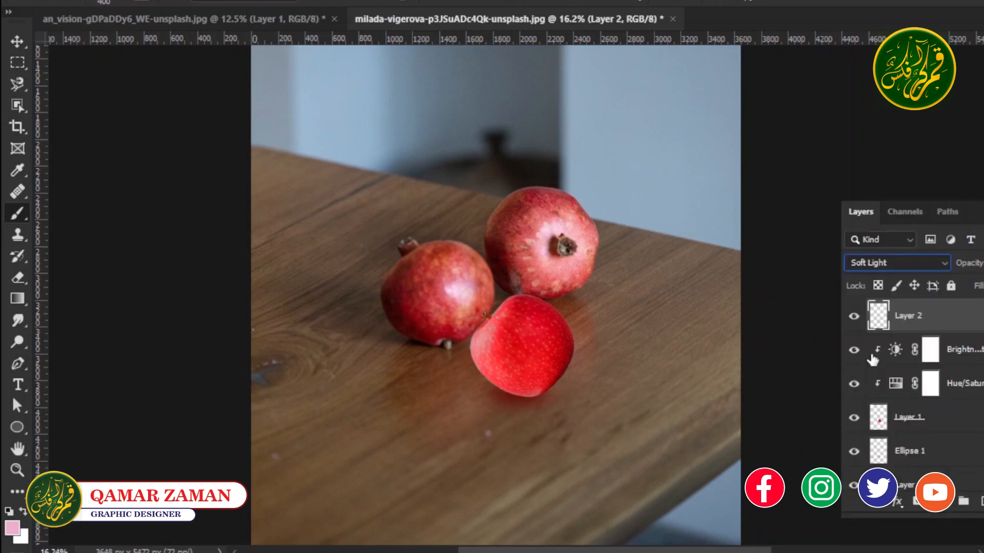
left_click(853, 317)
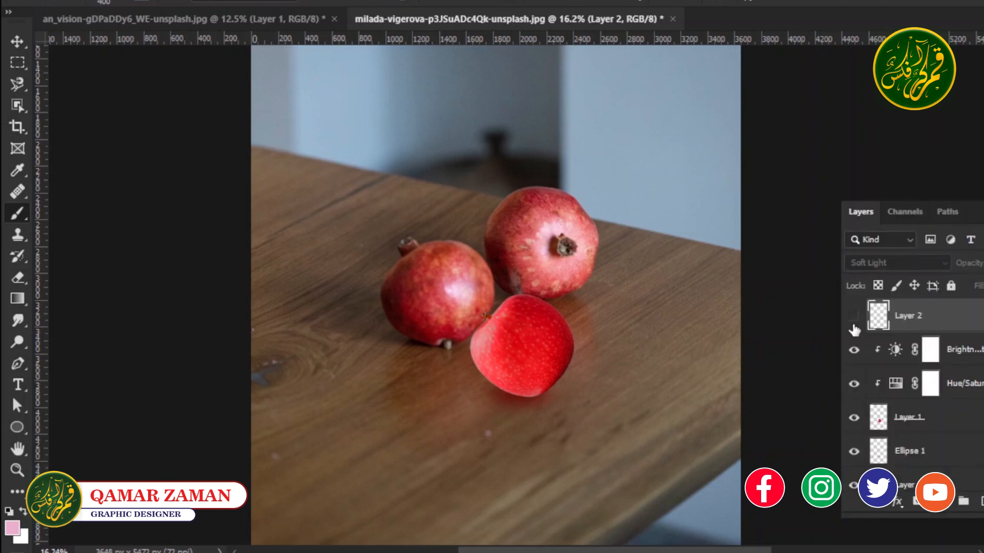
left_click(853, 326)
left_click(853, 327)
left_click(853, 327)
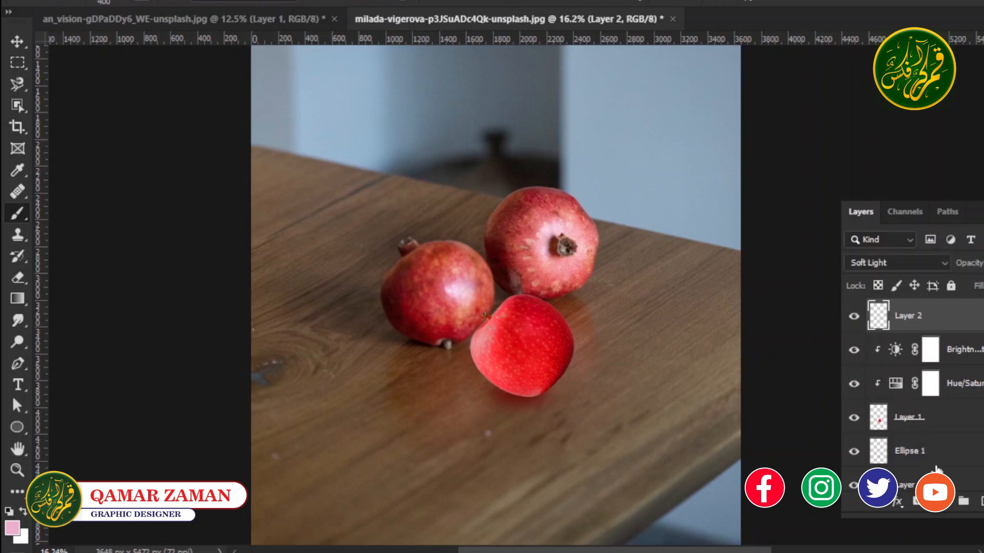
Paint a second soft pale pink highlight on a new layer over the apple's upper part and try the Vivid Light blend mode
left_click(981, 503)
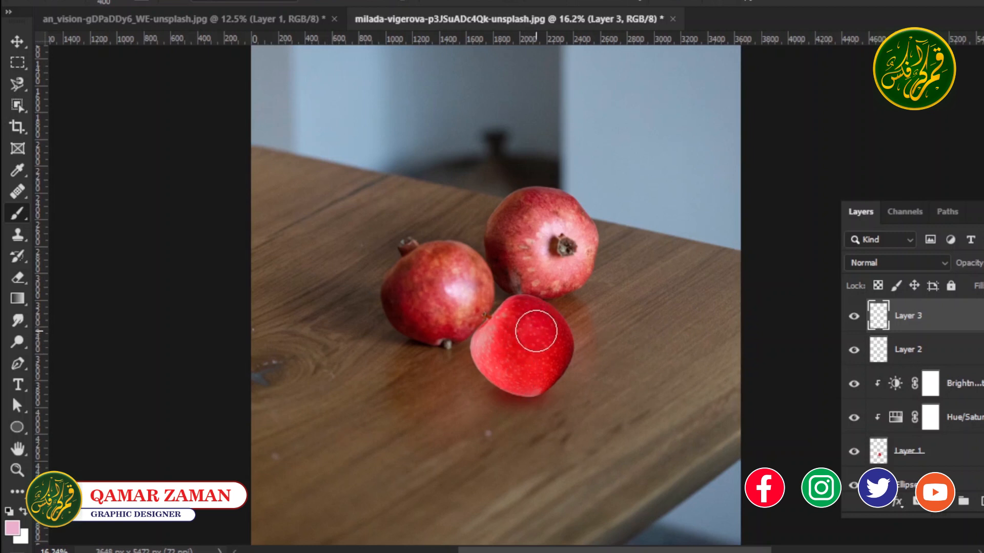
left_click(532, 328)
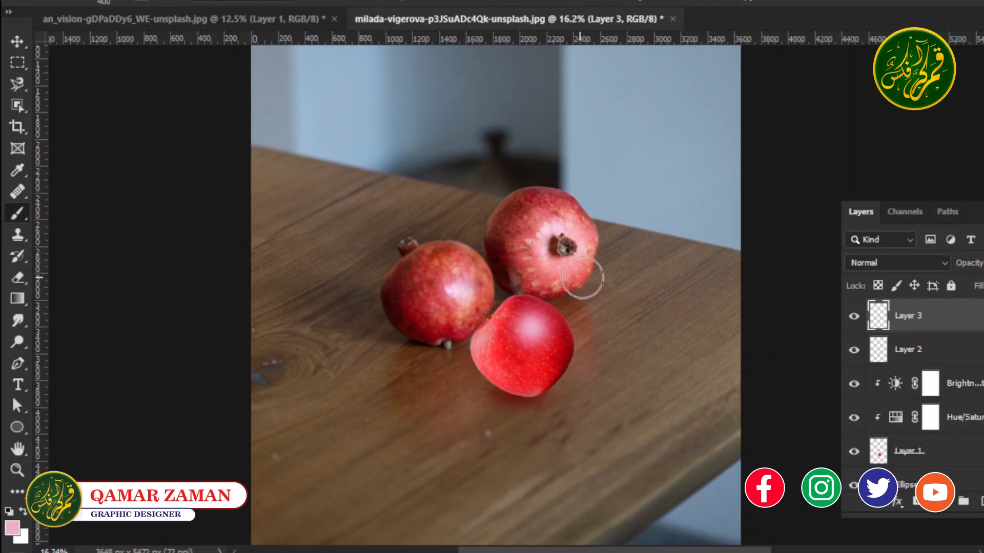
left_click(921, 267)
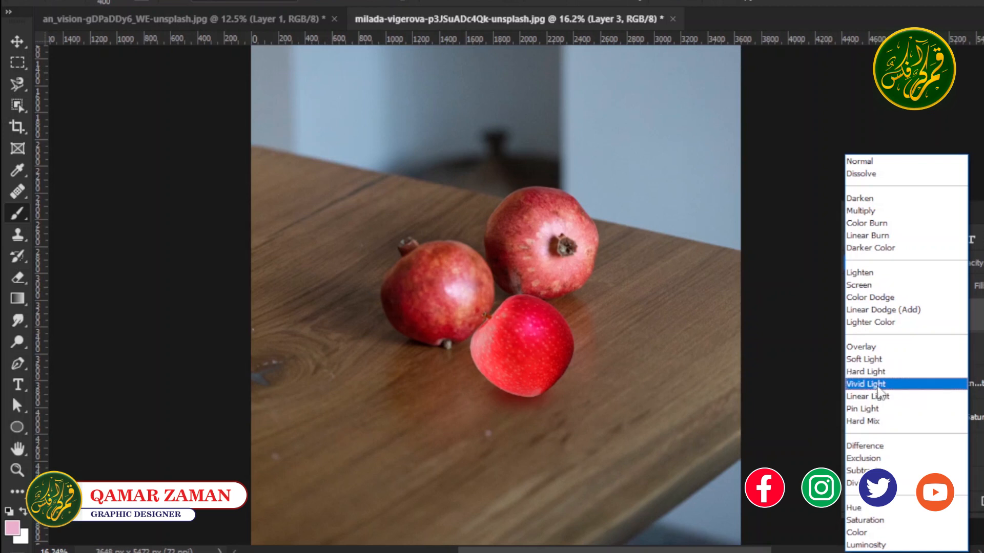
left_click(877, 385)
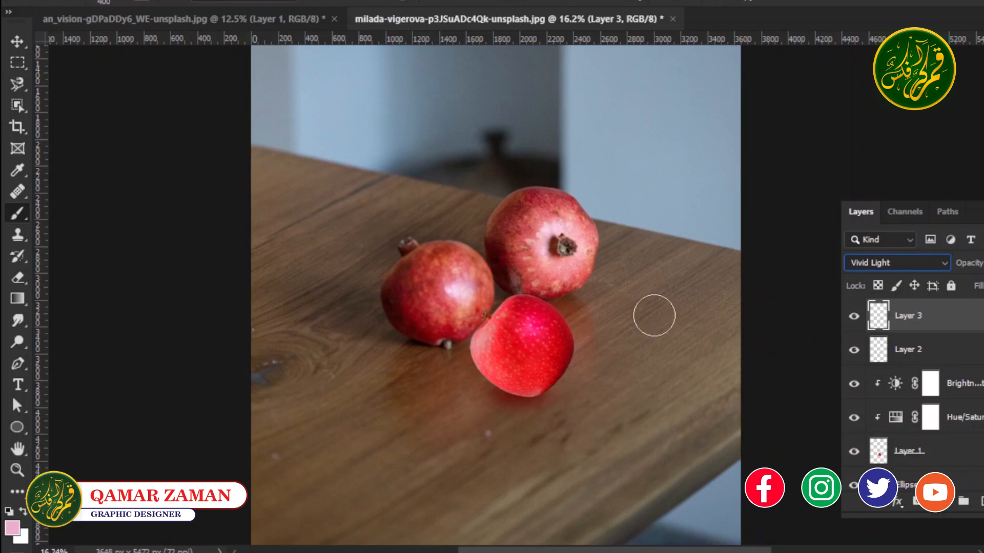
Set the second highlight layer's blend mode to Linear Dodge (Add) and lower its opacity for a subtler glow
left_click(930, 265)
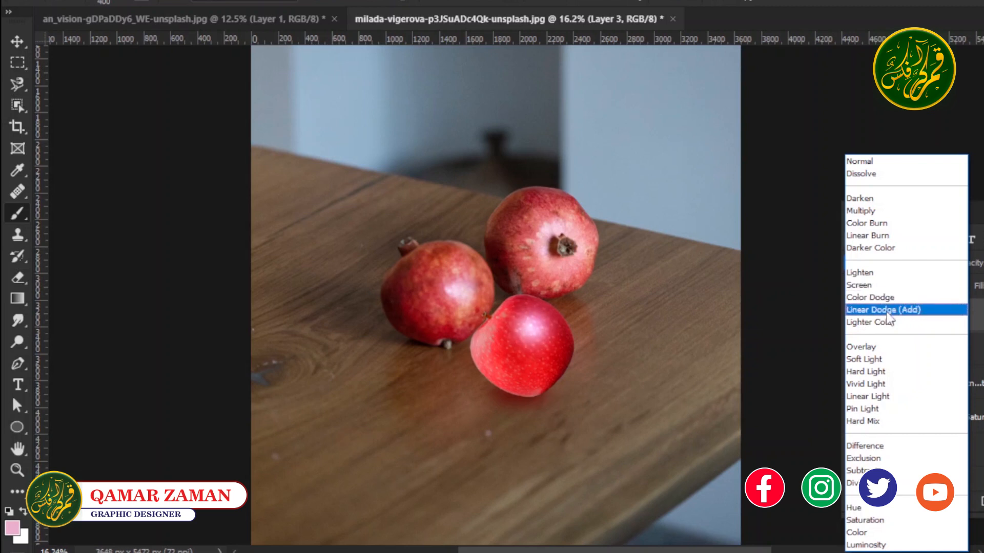
left_click(888, 310)
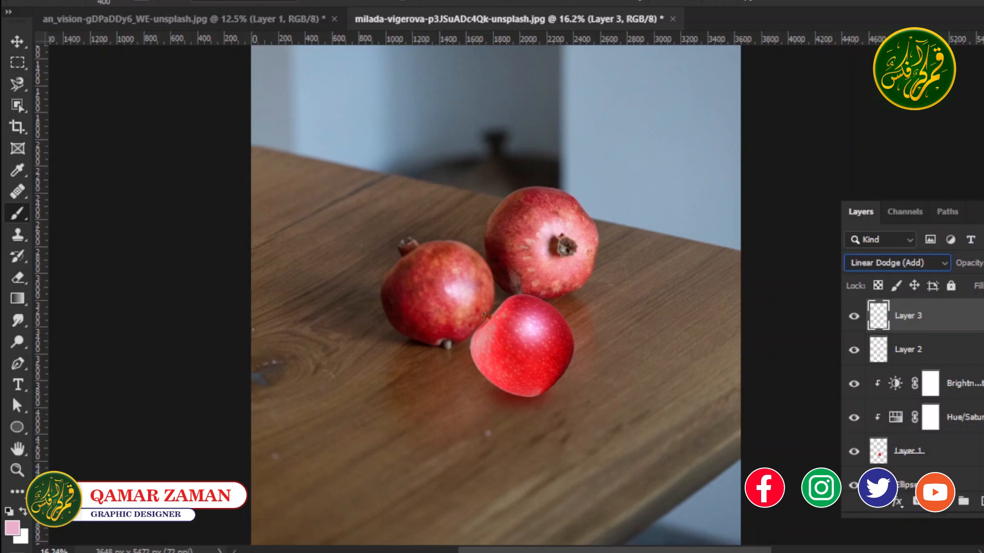
left_click(983, 263)
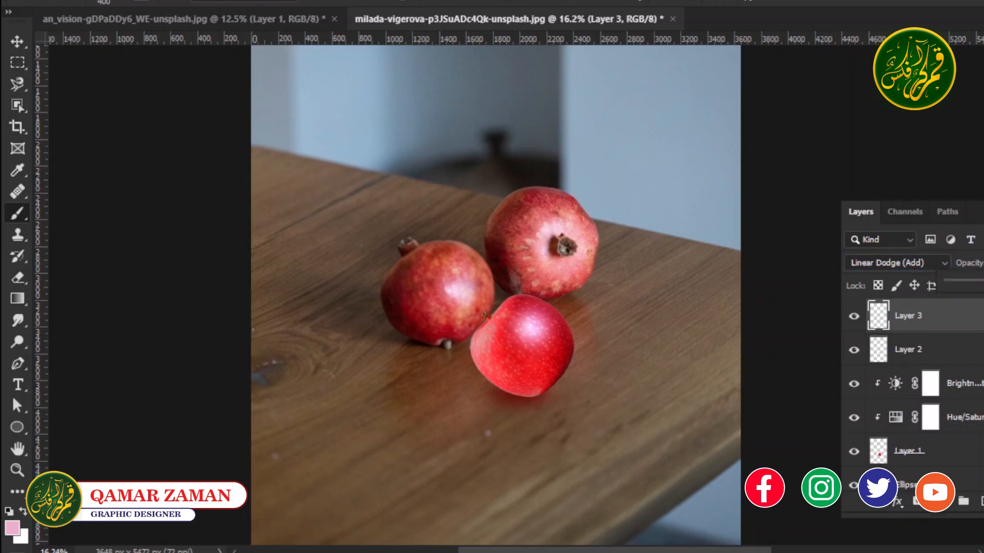
left_click_drag(983, 284, 983, 284)
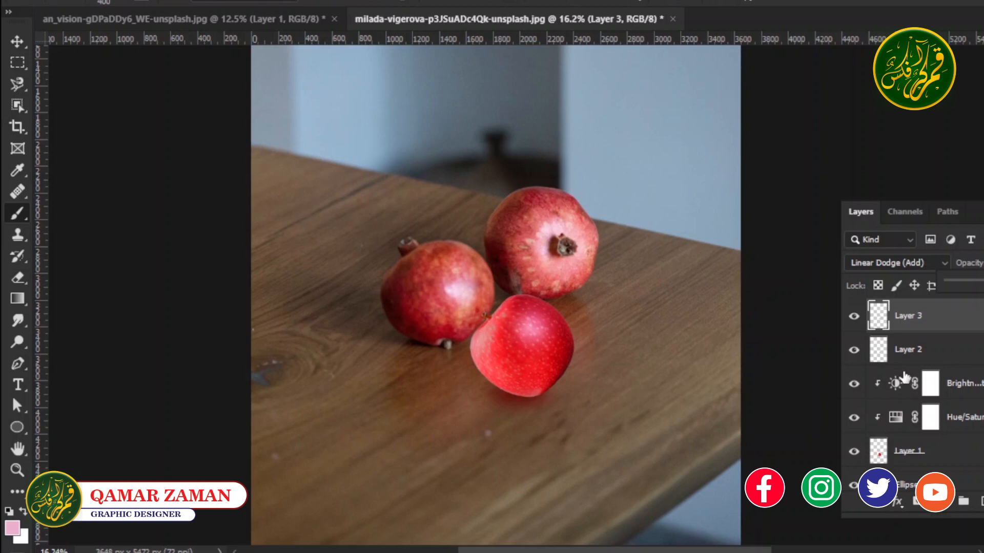
On a new layer, paint a soft 500 px stroke over the apple's lower-left edge in dark red sampled from its right side
key("ctrl+shift+alt+n")
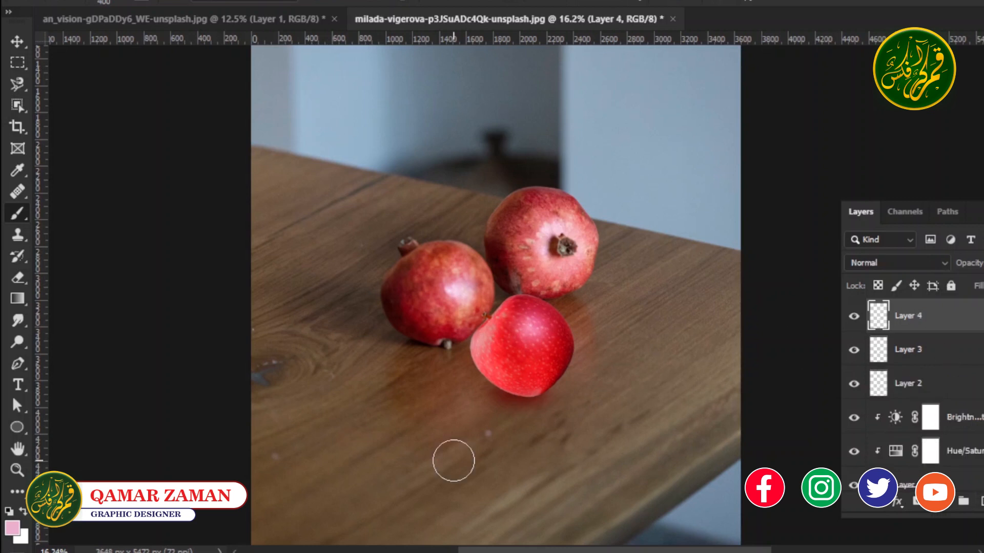
key("bracketright")
left_click(564, 362, "alt")
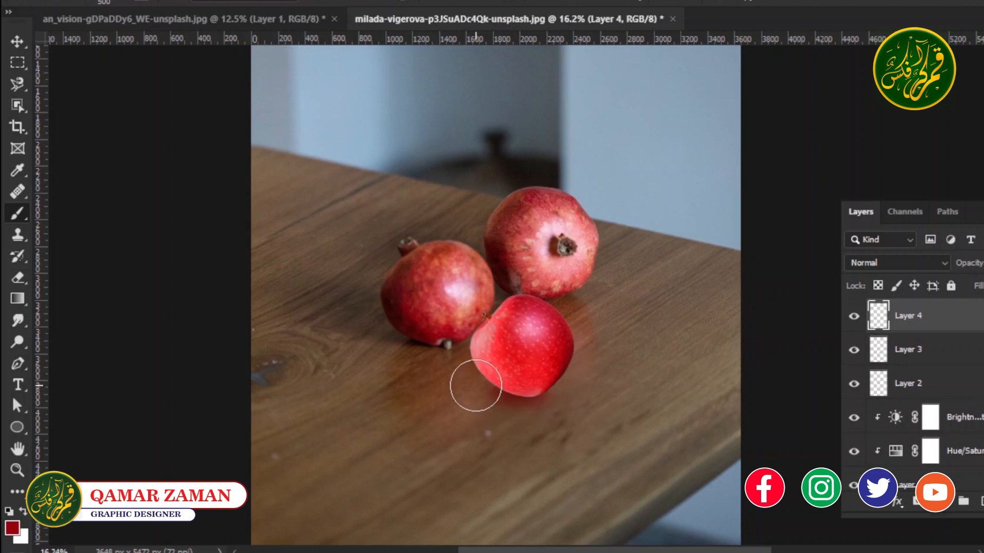
mouse_move(452, 358)
left_mouse_down()
mouse_move(529, 410)
mouse_move(470, 365)
mouse_move(528, 428)
left_mouse_up()
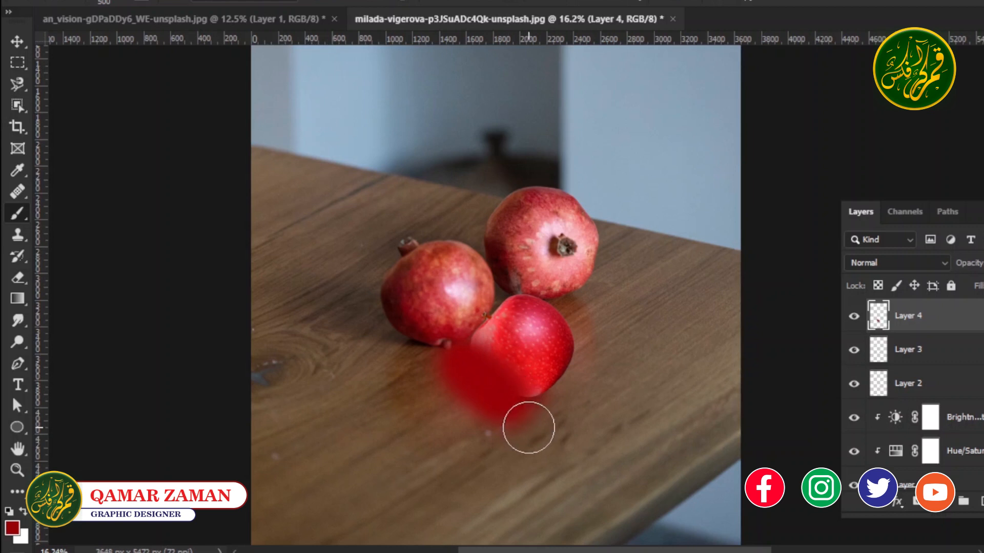
Move the dark red stroke layer directly above the Brightness/Contrast adjustment and clip it to the apple
right_click(929, 332)
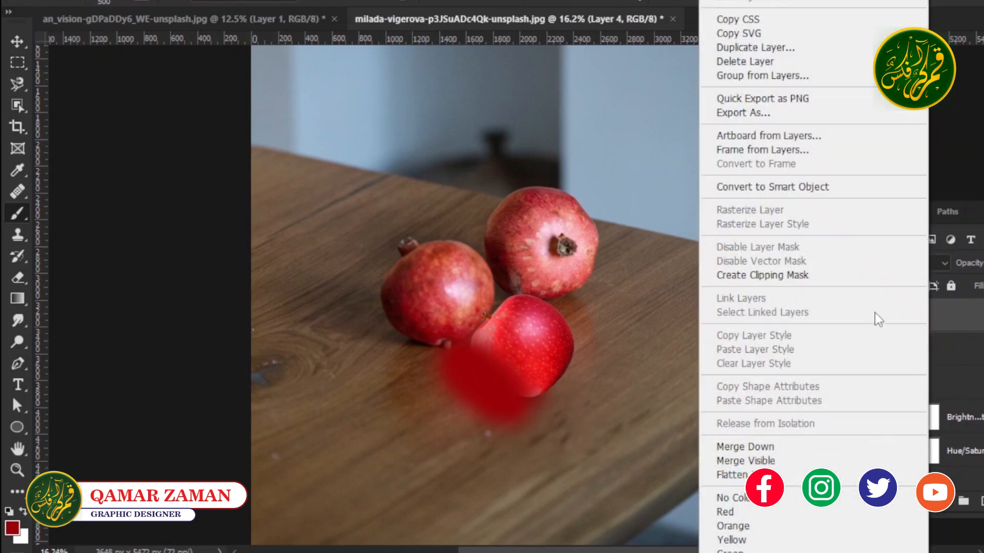
left_click(787, 277)
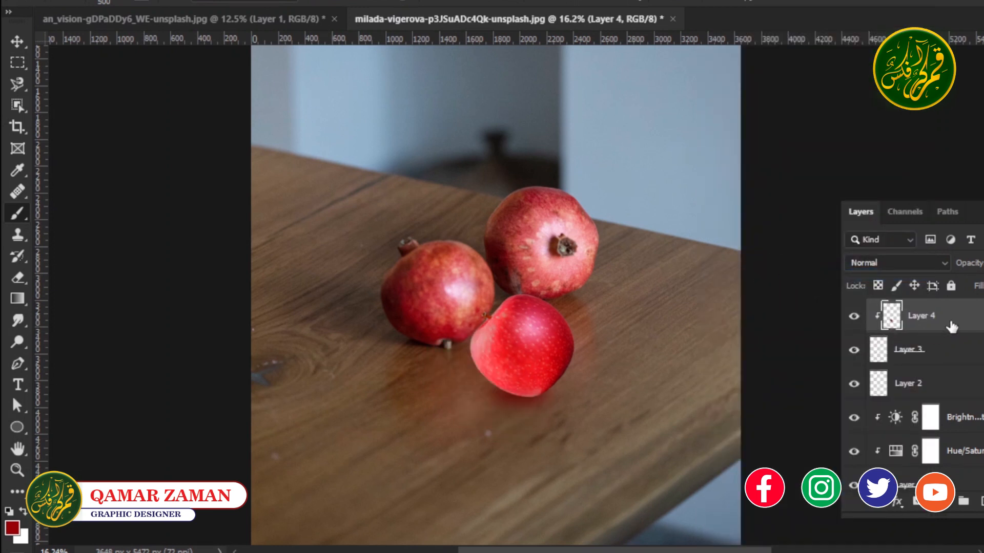
left_click_drag(952, 327, 953, 399)
right_click(951, 387)
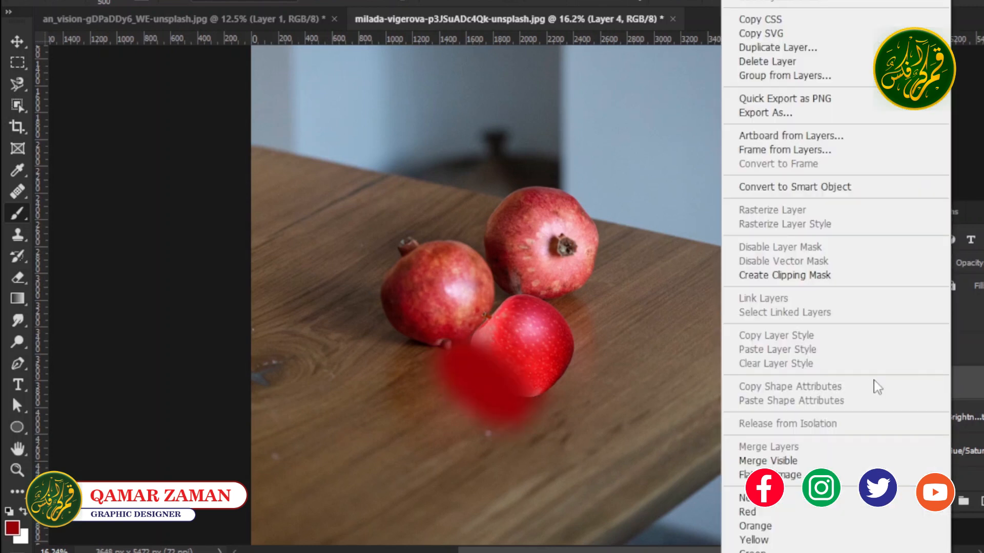
left_click(803, 277)
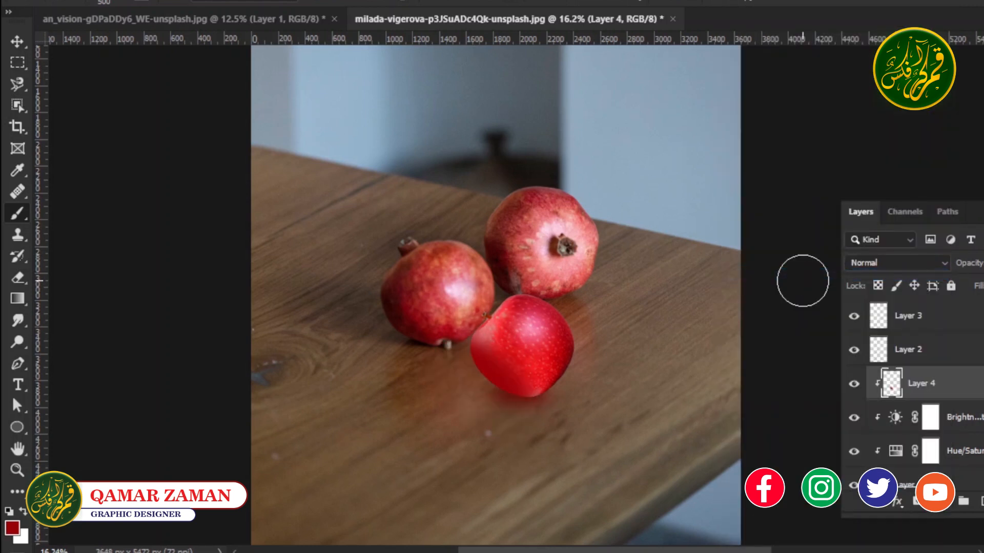
Try Overlay on the clipped dark red layer, settle on the Difference blend mode, and reduce the layer's opacity
left_click(894, 263)
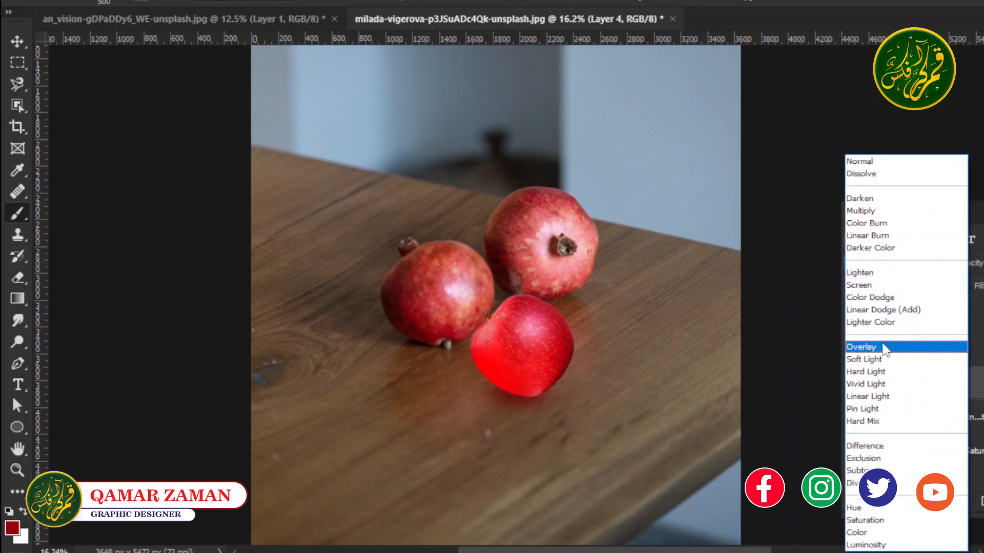
left_click(883, 346)
left_click(893, 262)
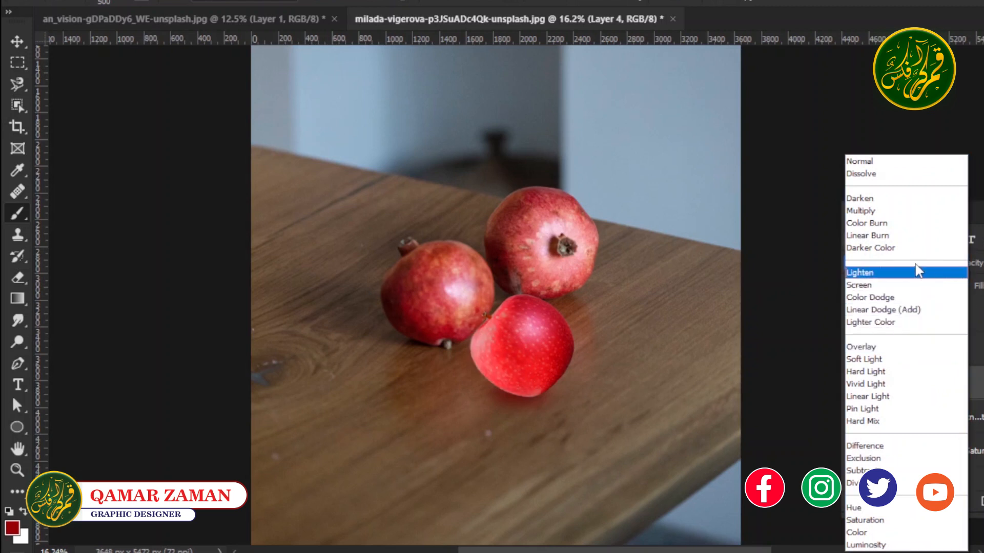
left_click(874, 450)
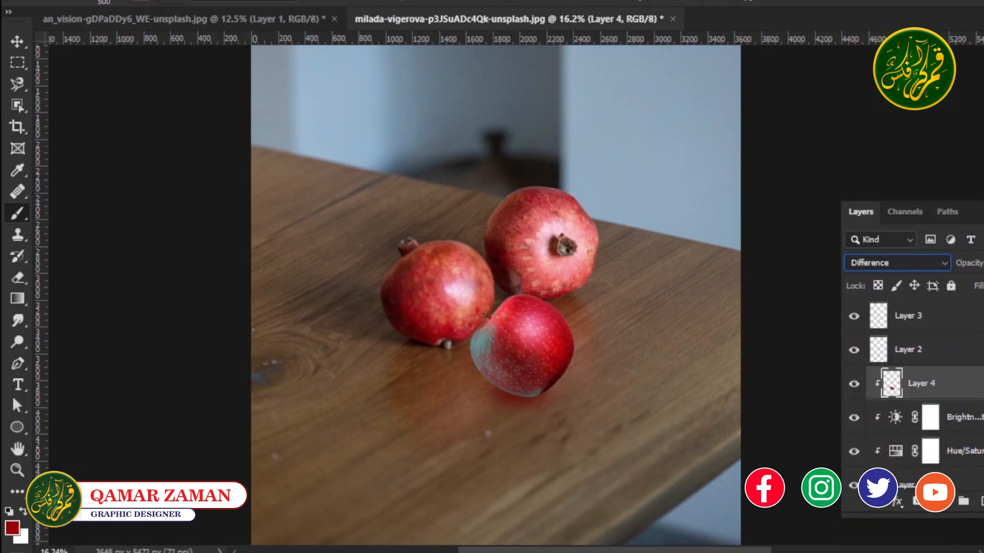
left_click(983, 263)
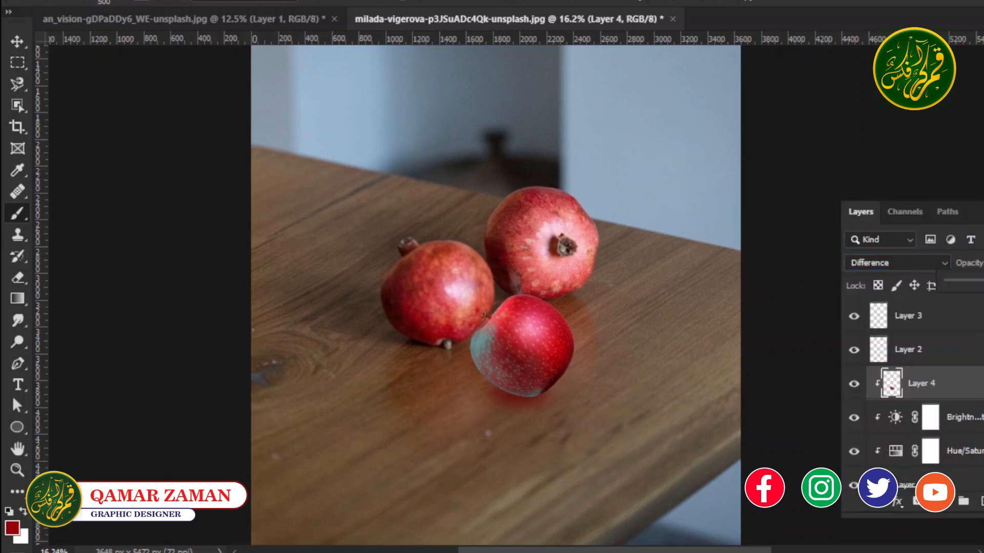
left_click_drag(983, 280, 982, 283)
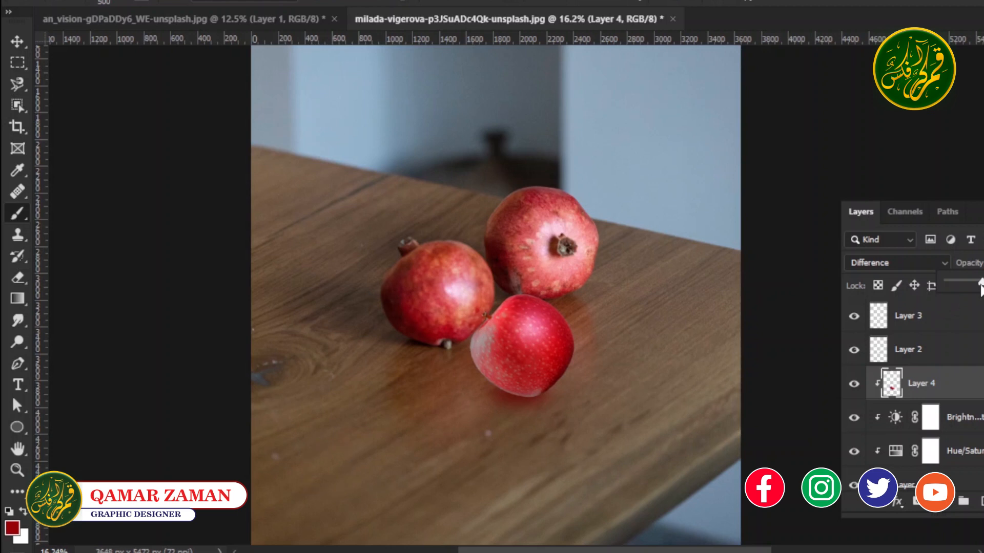
left_click_drag(981, 283, 983, 283)
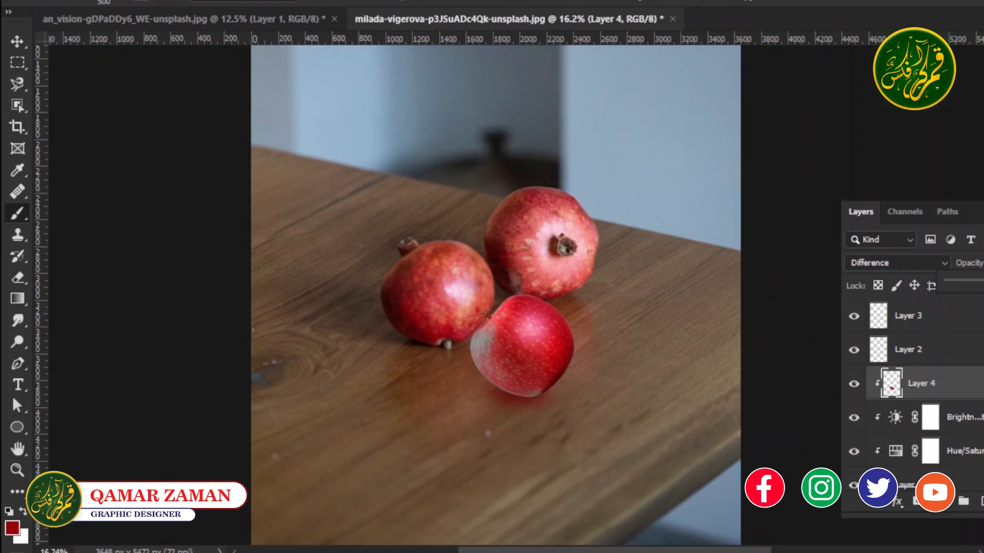